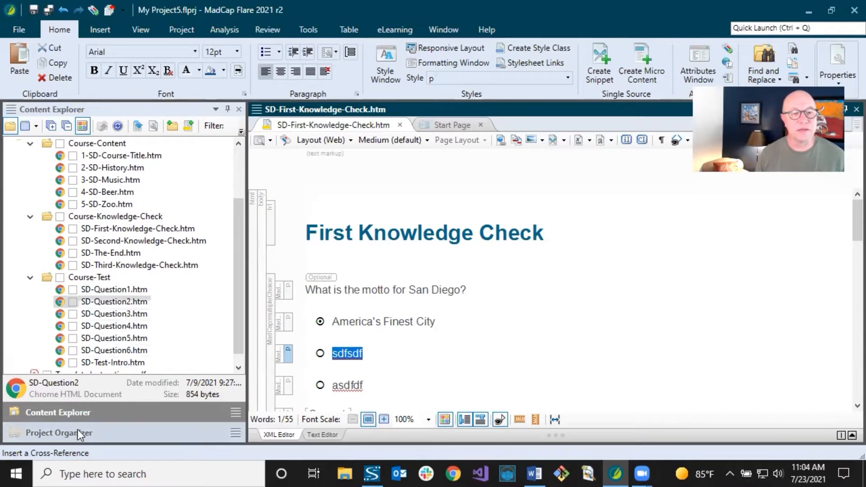
Step: Open the Online-TOC table of contents from the project's TOCs folder for editing
click(79, 432)
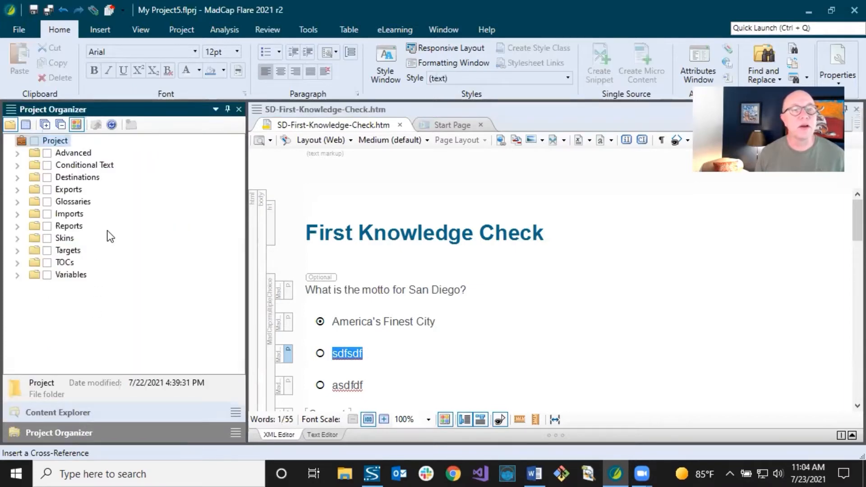
click(18, 262)
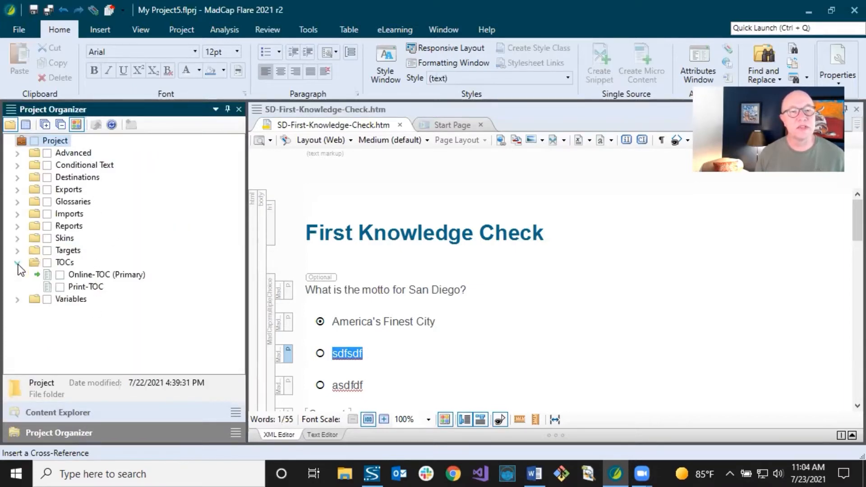
click(85, 275)
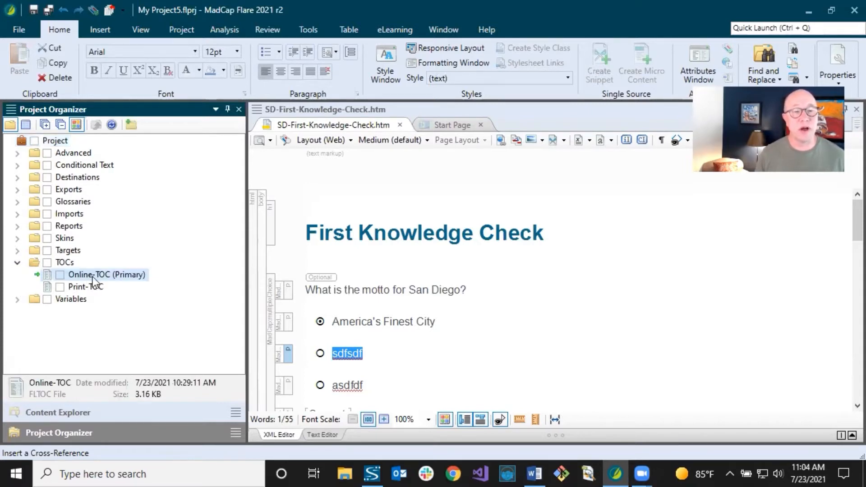
click(86, 290)
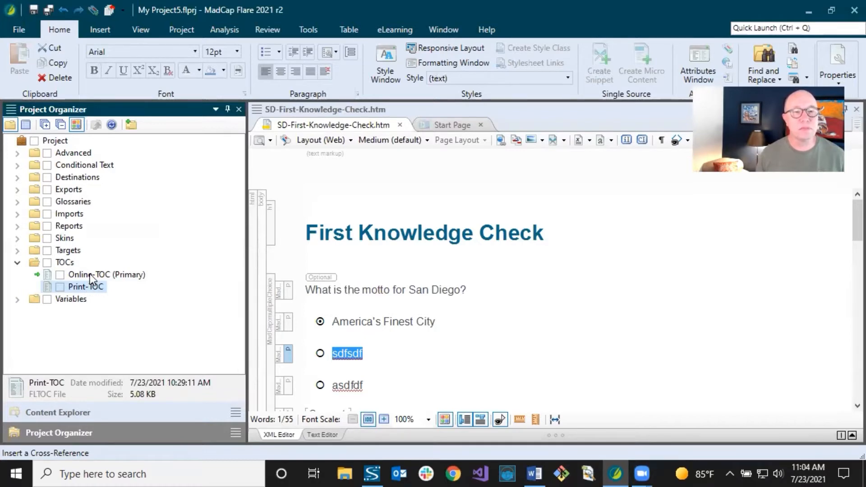
click(89, 275)
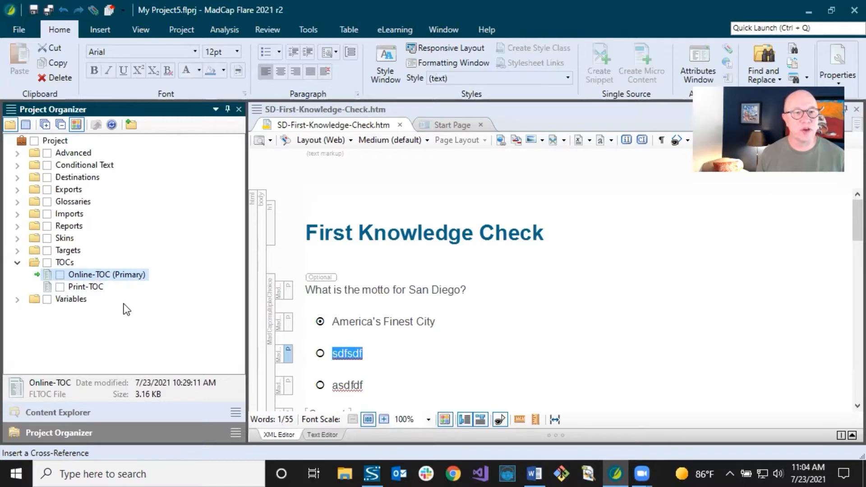
double_click(109, 275)
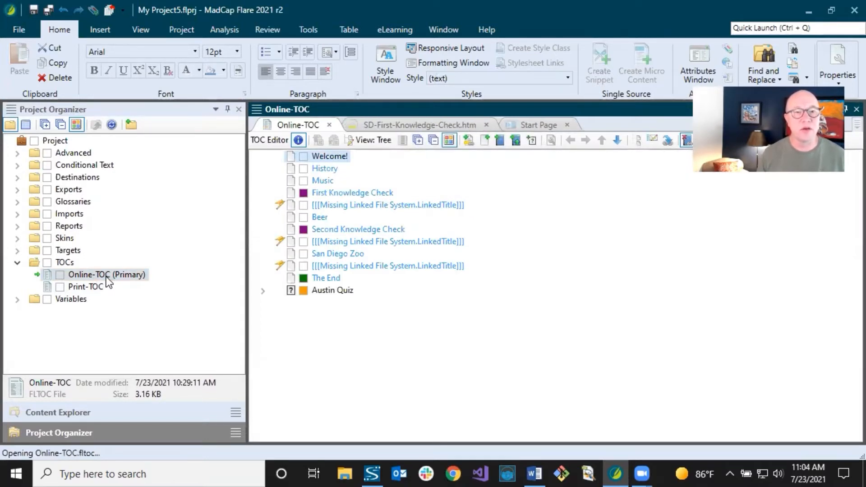
Step: Rename the Online-TOC file to San-Diego-TOC and update the links in all files that reference it
click(106, 277)
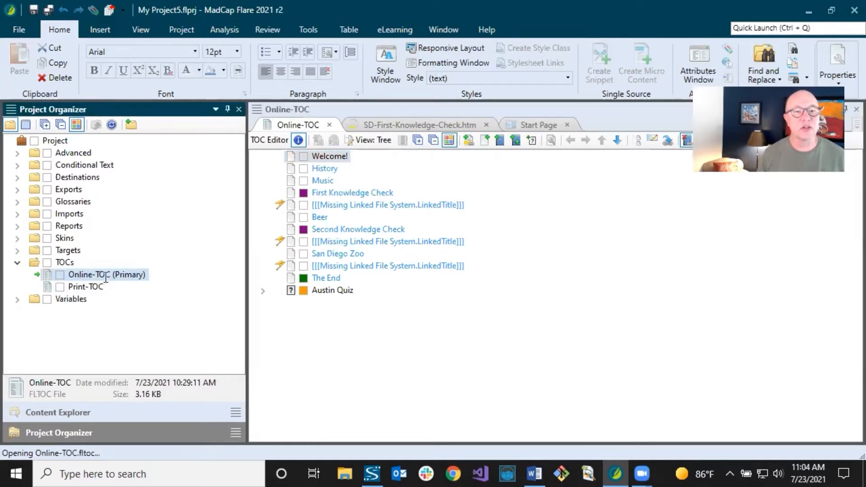
key(F2)
click(93, 274)
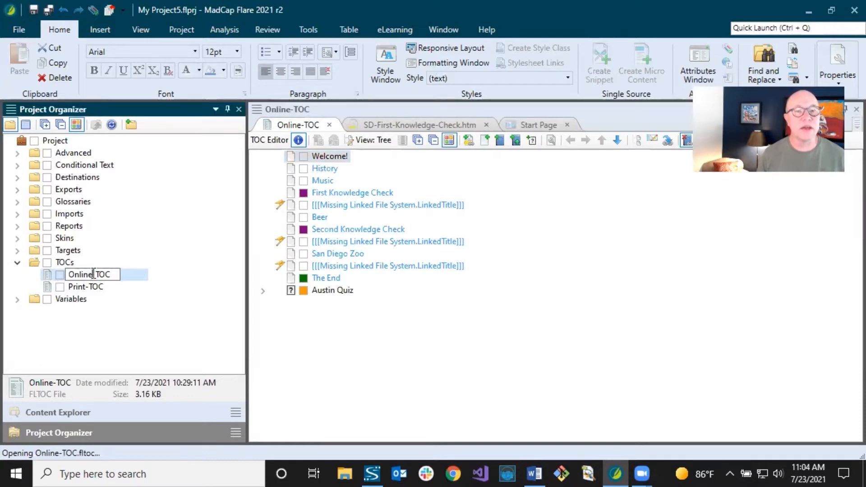
drag(93, 275, 69, 272)
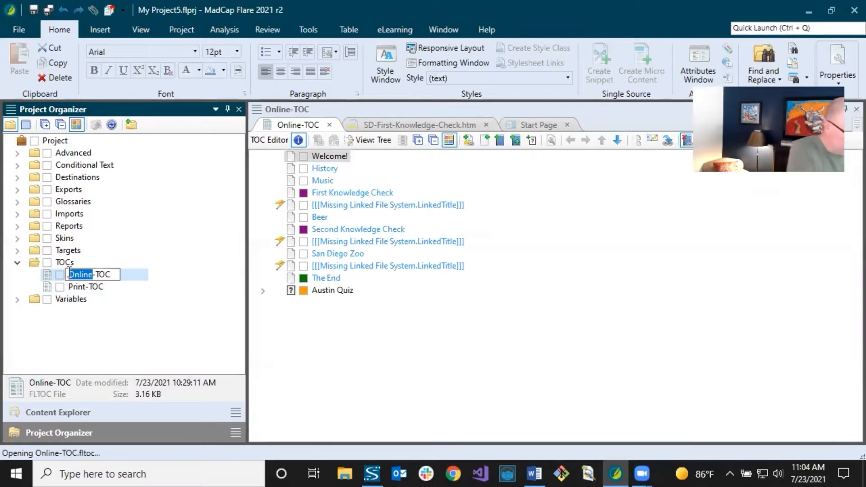
text(San-)
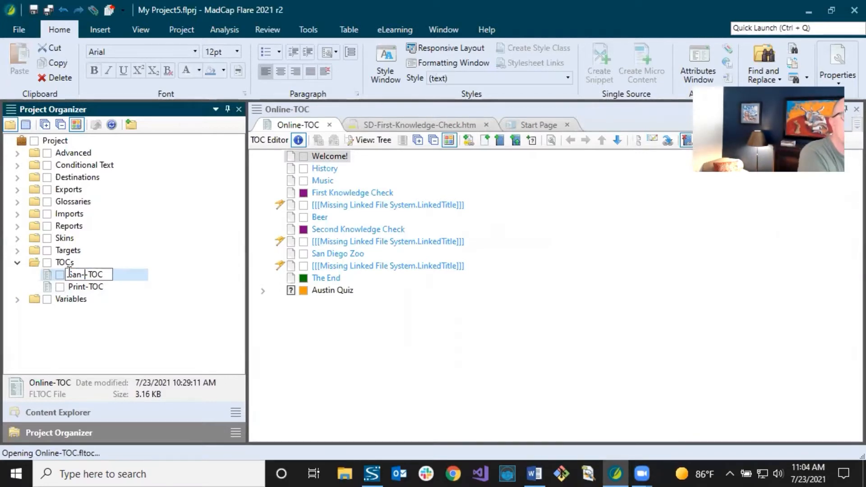
text(Doego)
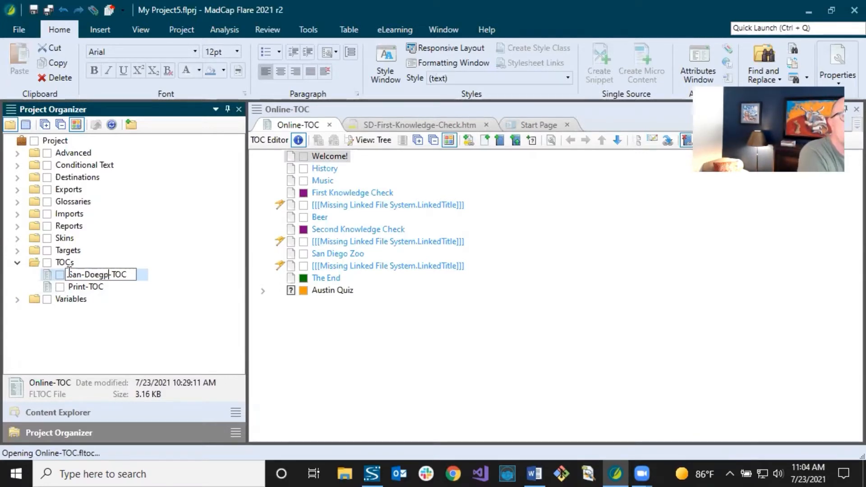
key(BackSpace)
key(BackSpace)
key(BackSpace)
key(BackSpace)
text(ieg)
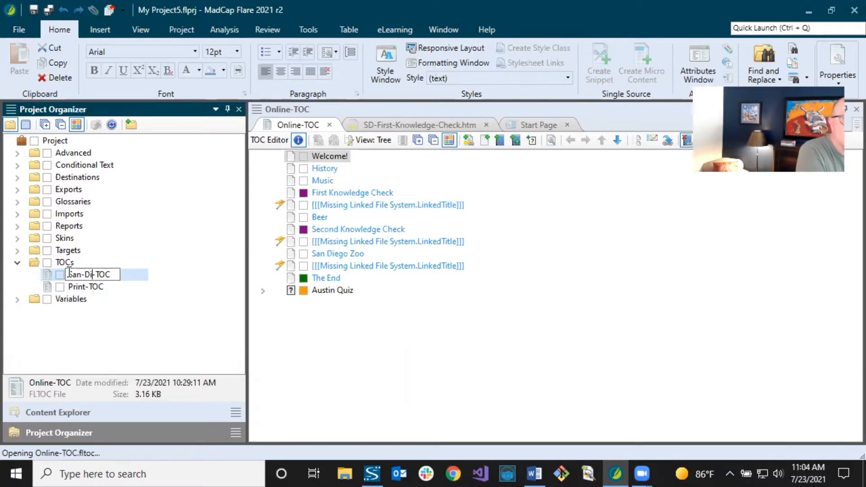
text(o)
key(Return)
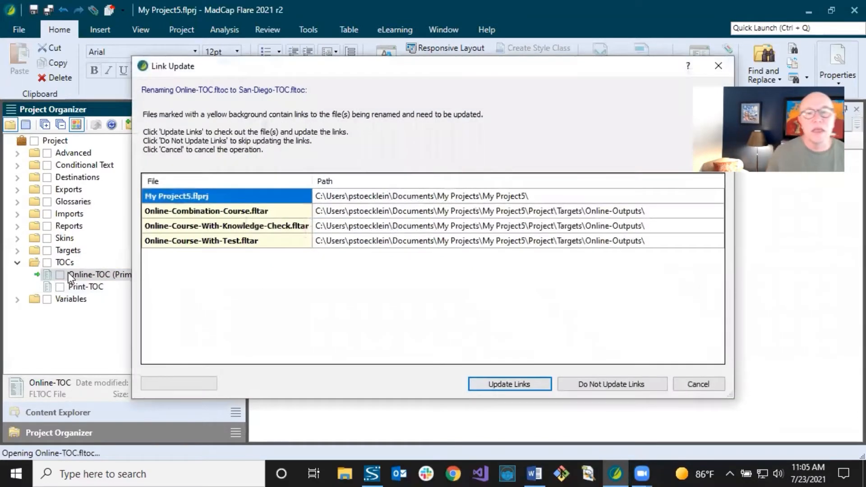
click(508, 386)
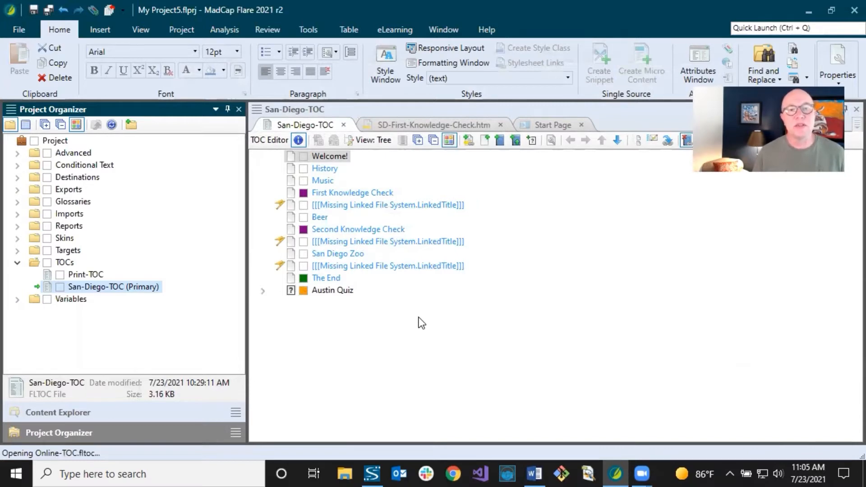
Step: Check the first unlinked entry and the Welcome! entry, and bring up the project's content files alongside the table of contents
click(283, 207)
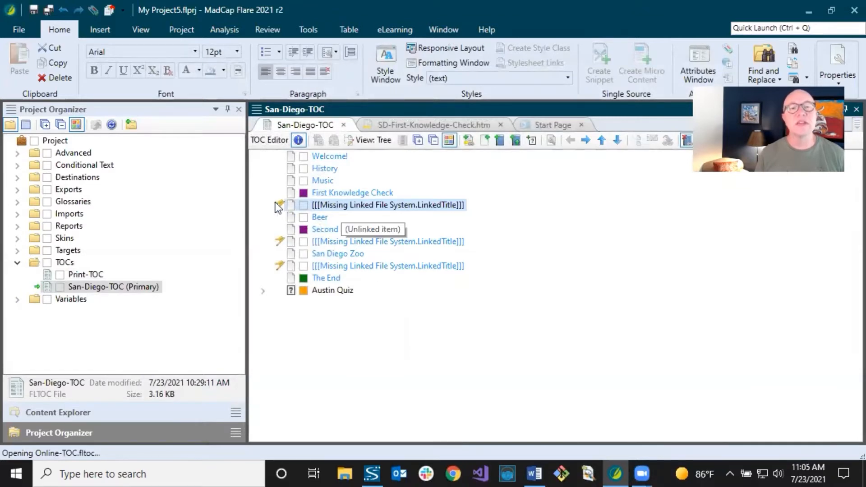
mouse_move(278, 207)
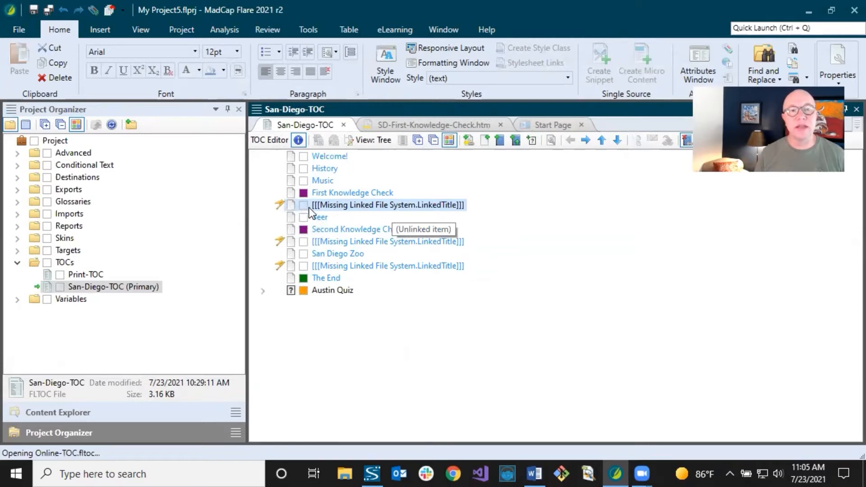
click(330, 156)
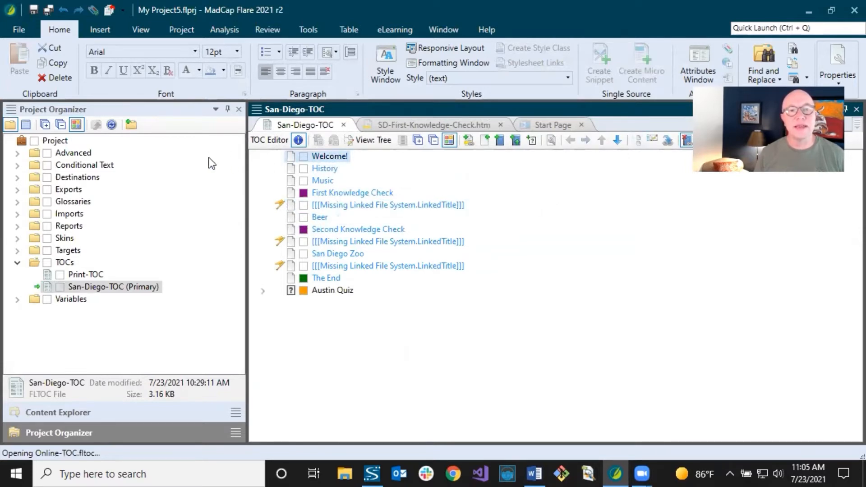
click(110, 413)
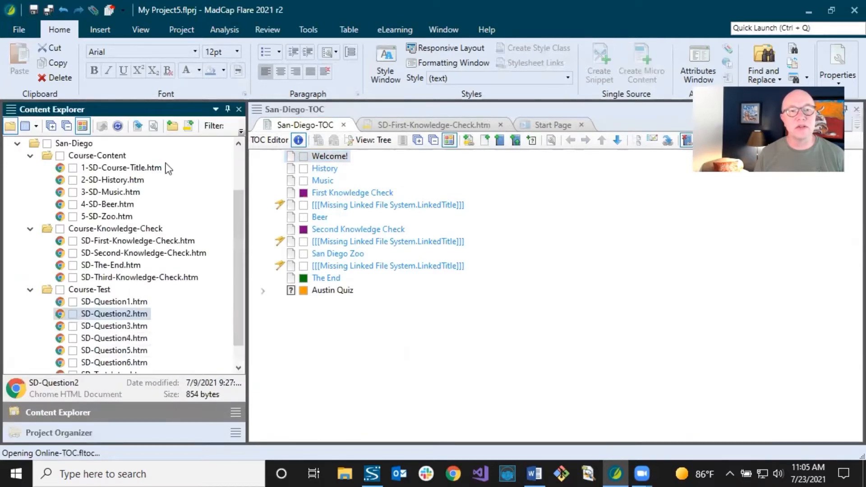
Step: Delete the three missing-link entries and the Austin Quiz node from the San-Diego-TOC
click(356, 213)
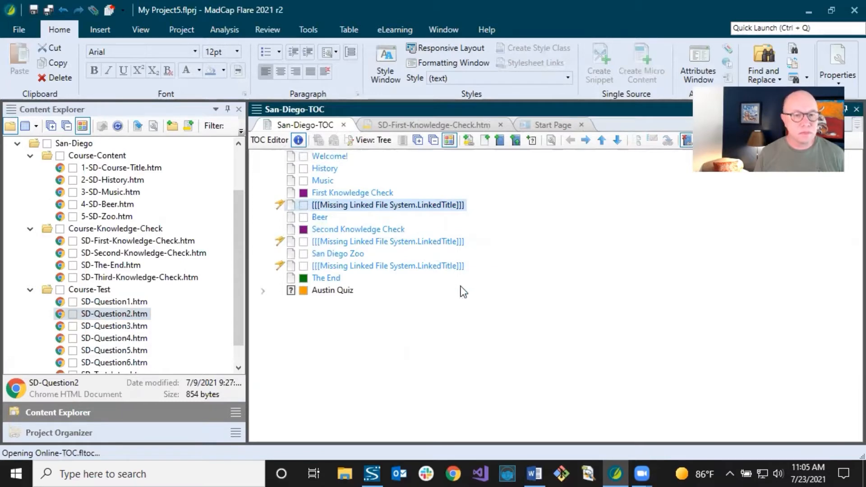
key(Delete)
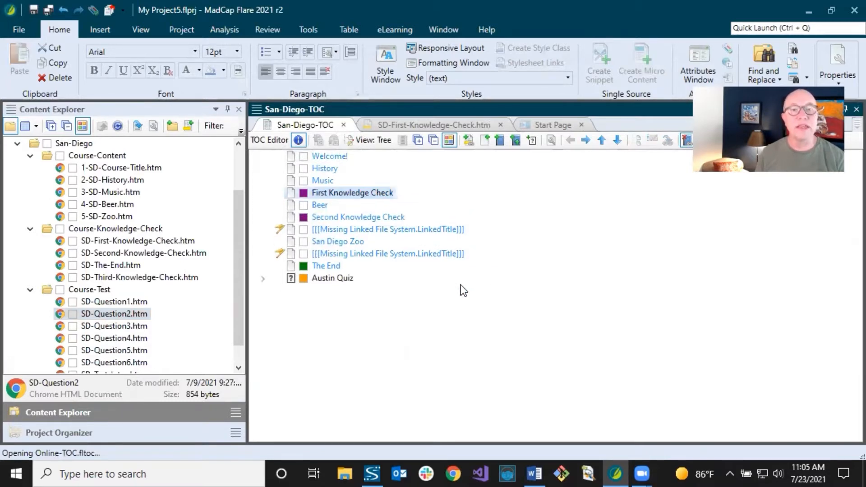
click(342, 230)
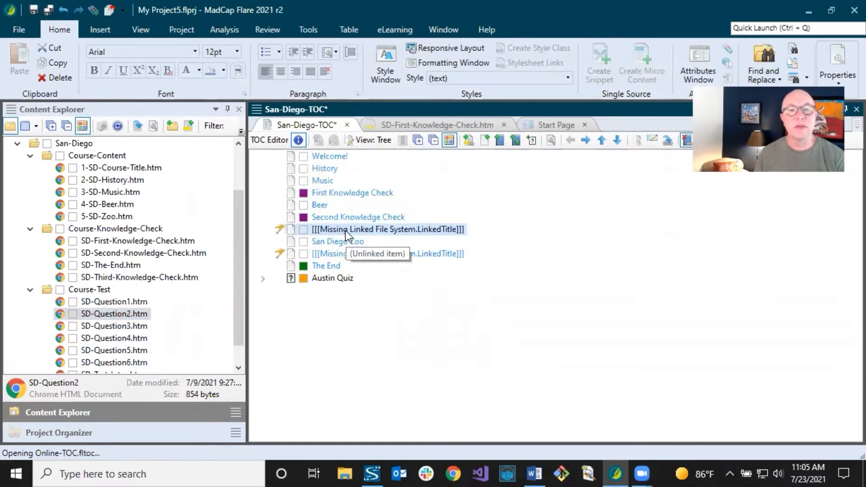
key(Delete)
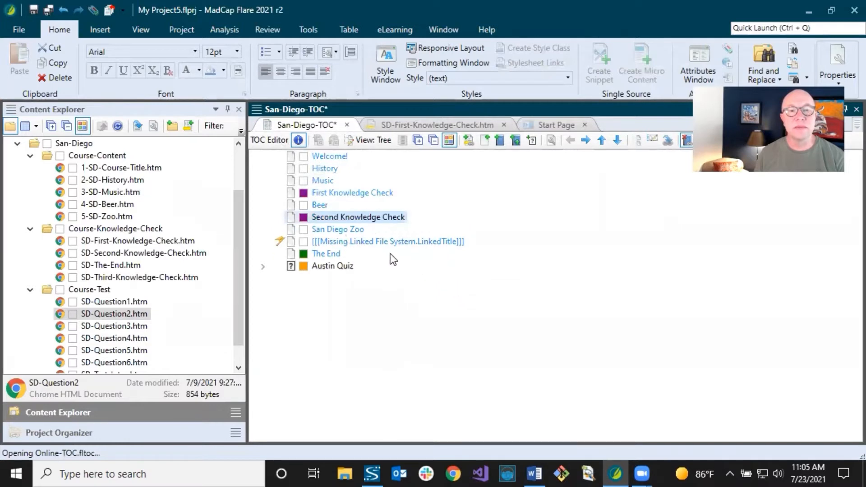
click(376, 243)
key(Delete)
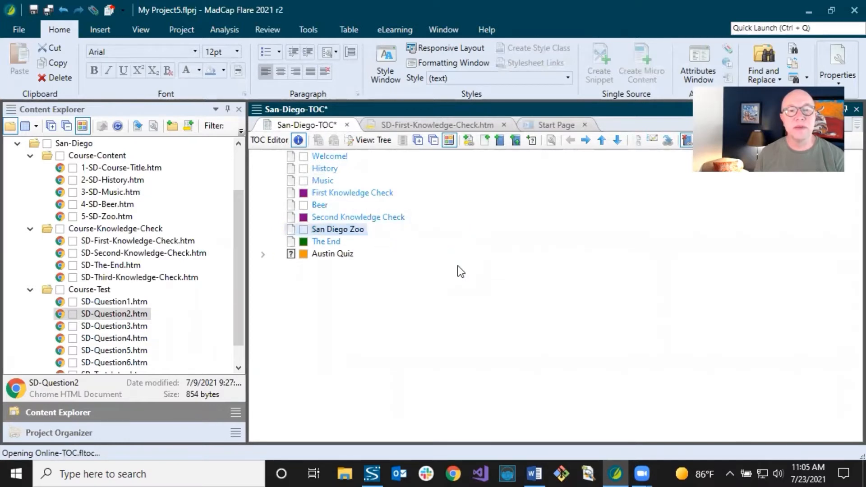
click(329, 256)
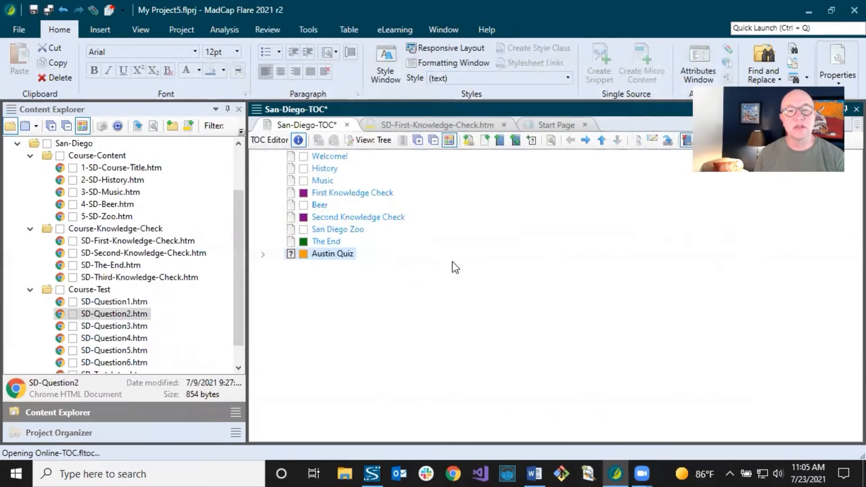
key(Delete)
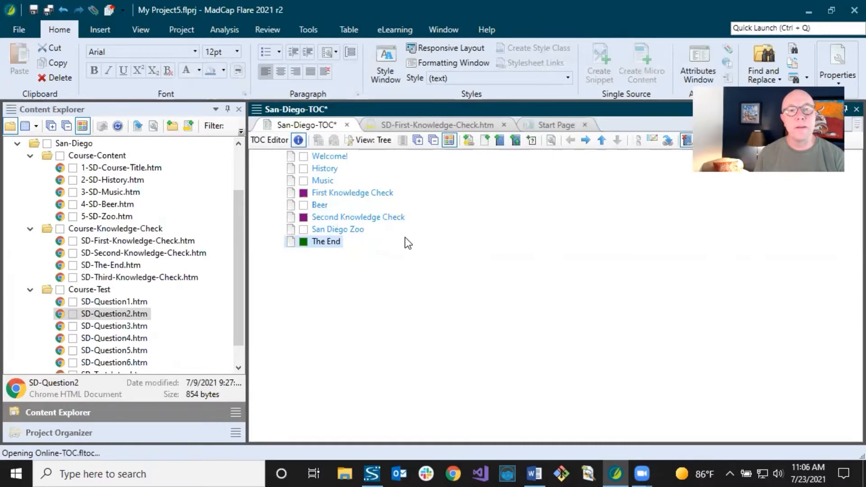
Step: Remove the KnowledgeCheck condition tag from the First Knowledge Check entry in the table of contents
click(339, 196)
right_click(339, 195)
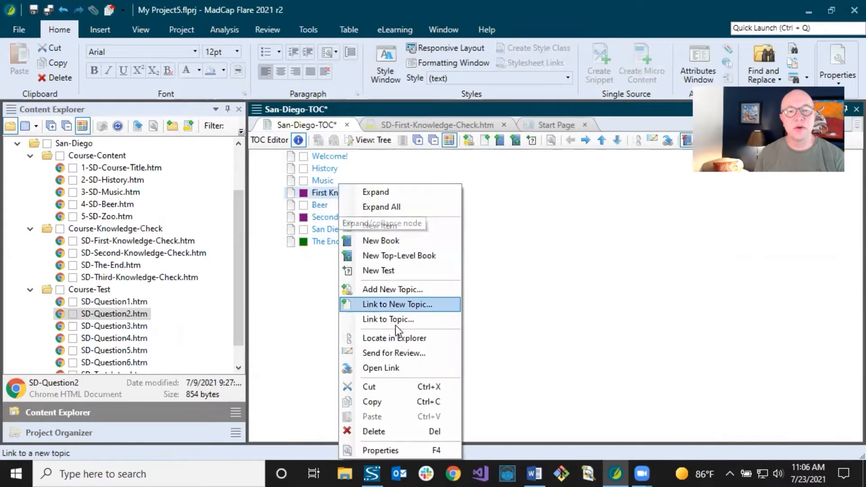
click(380, 450)
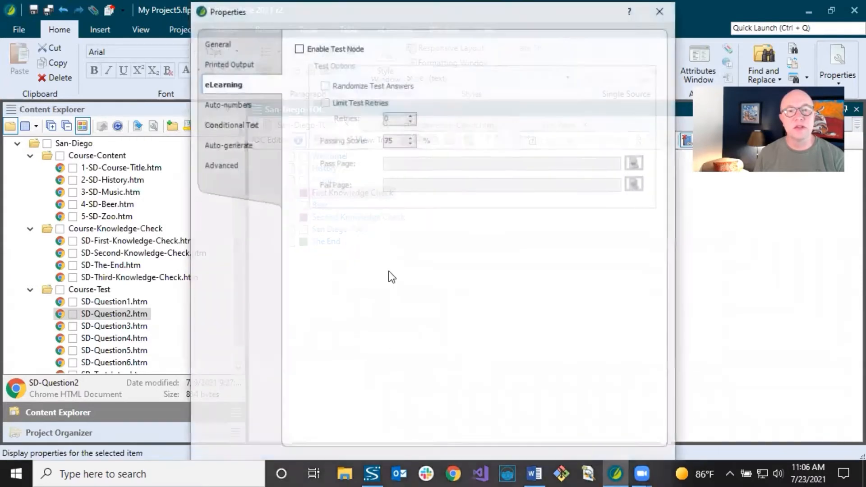
click(239, 124)
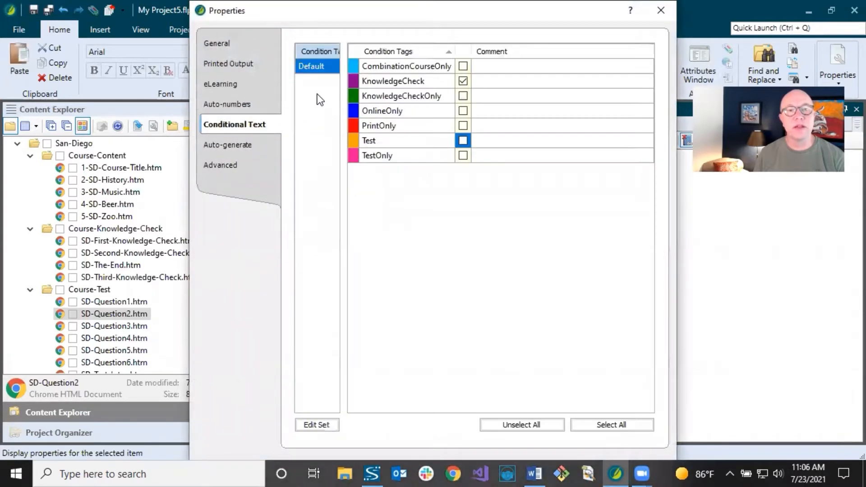
click(463, 82)
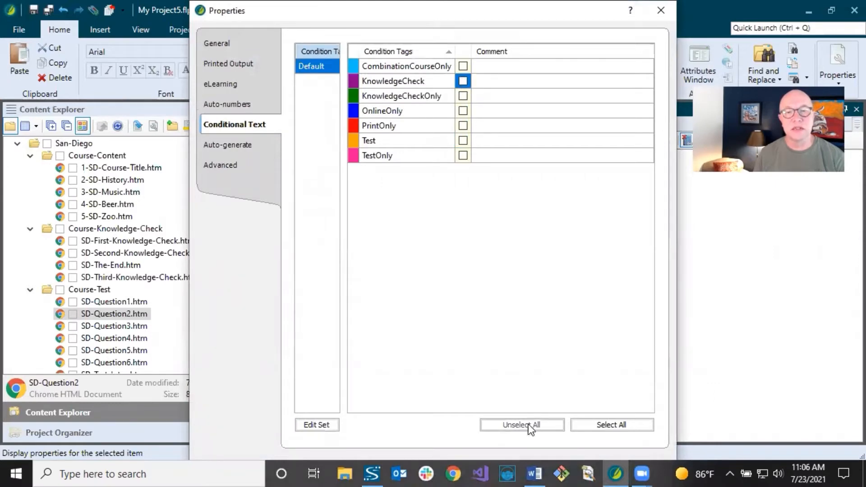
mouse_move(524, 8)
mouse_down()
mouse_move(524, 43)
mouse_move(513, 14)
mouse_up()
click(570, 437)
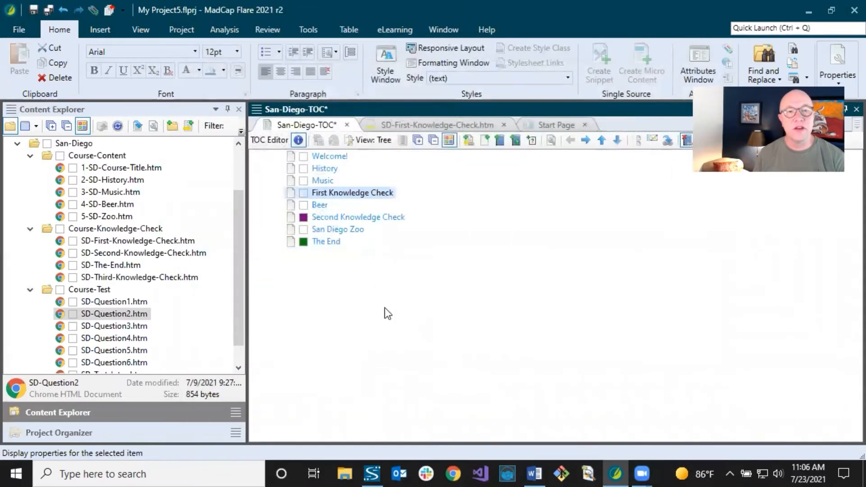
Step: Remove the KnowledgeCheck condition tag from the Second Knowledge Check entry in the table of contents
right_click(315, 223)
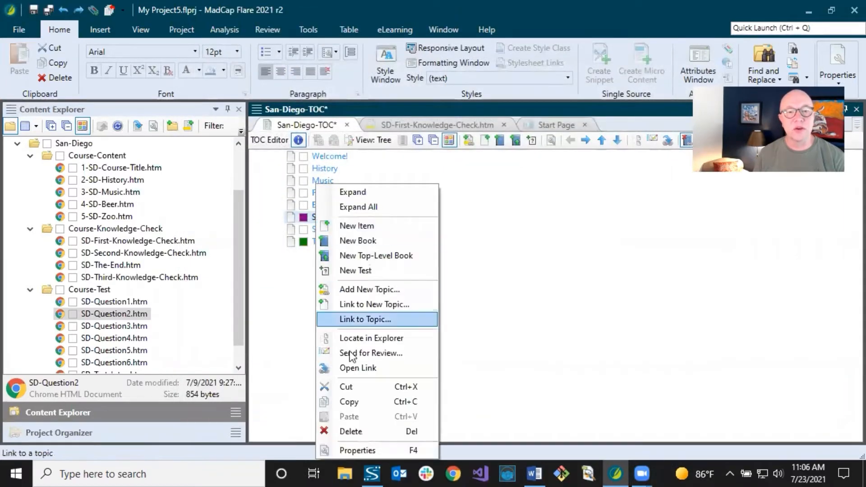
click(353, 450)
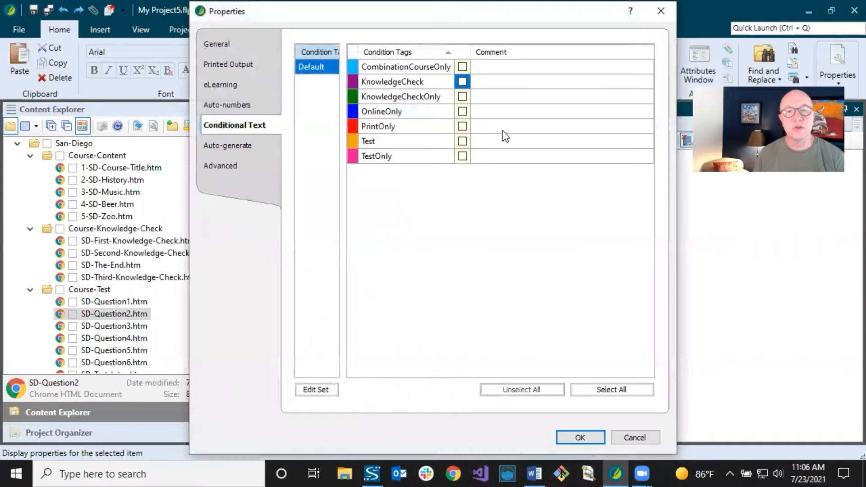
click(593, 434)
Step: Remove the KnowledgeCheckOnly condition tag from The End entry in the table of contents
right_click(321, 246)
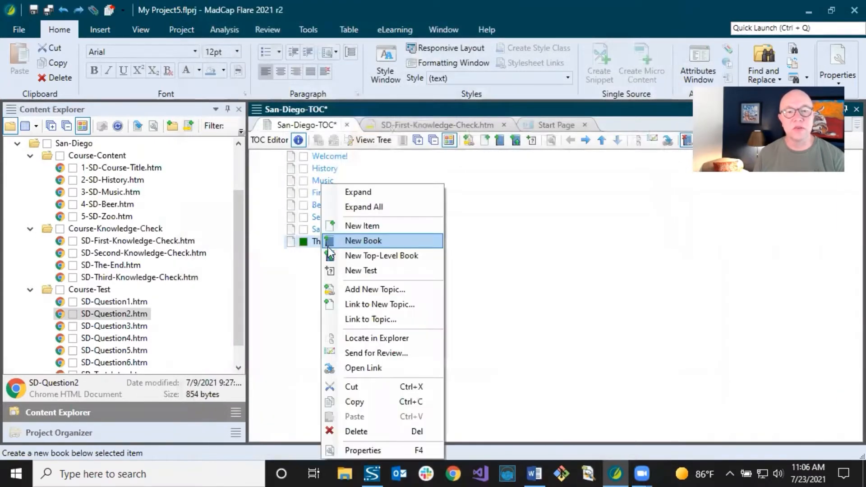
click(380, 448)
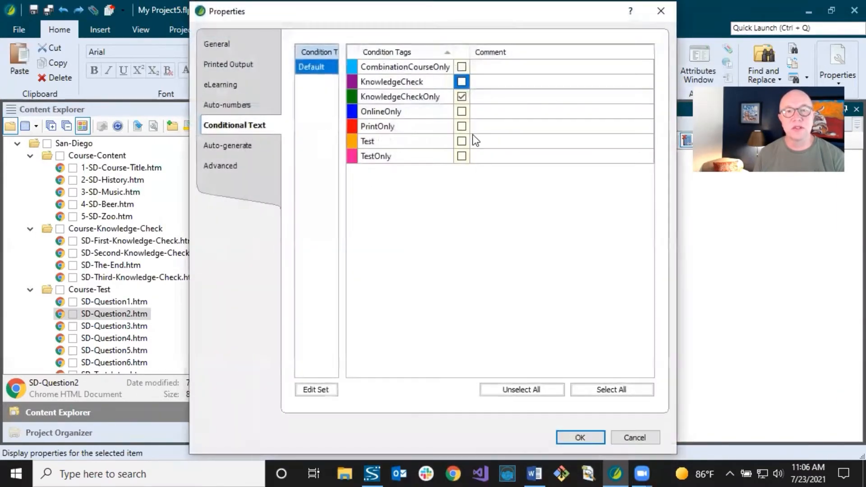
click(462, 96)
click(575, 438)
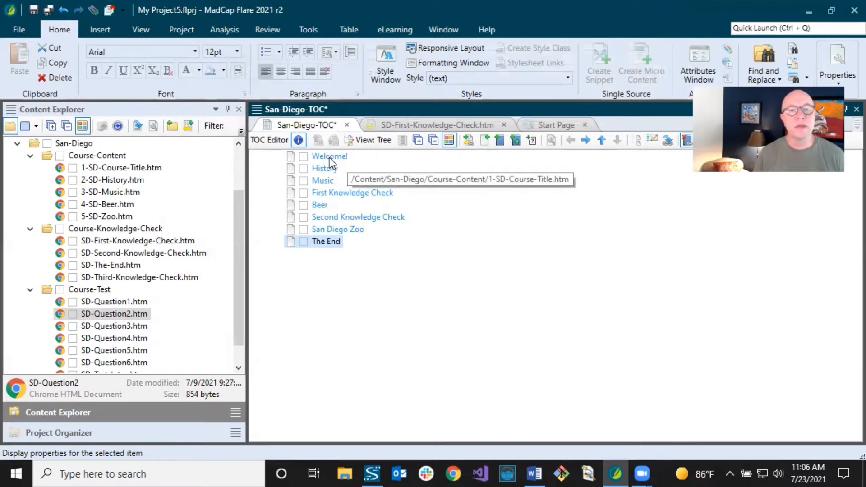
Step: Compare the San-Diego-TOC entries, from Welcome! to San Diego Zoo, with the topic files in the Course-Content and Course-Knowledge-Check folders
click(129, 170)
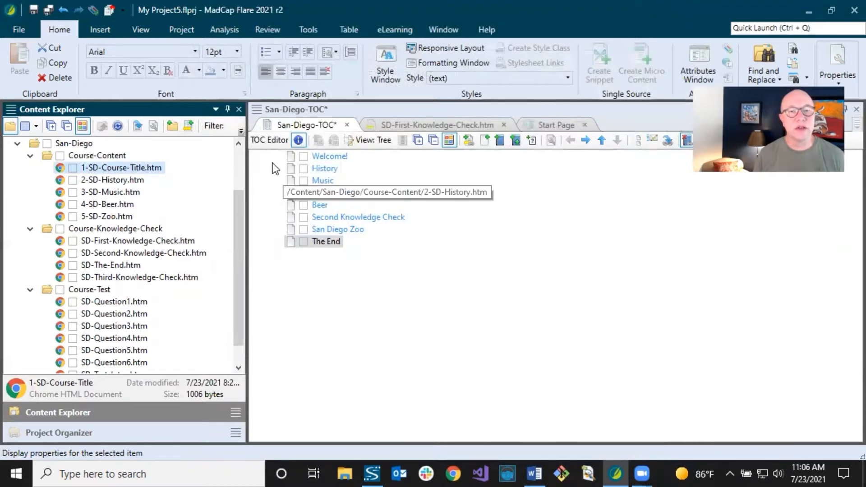
click(321, 168)
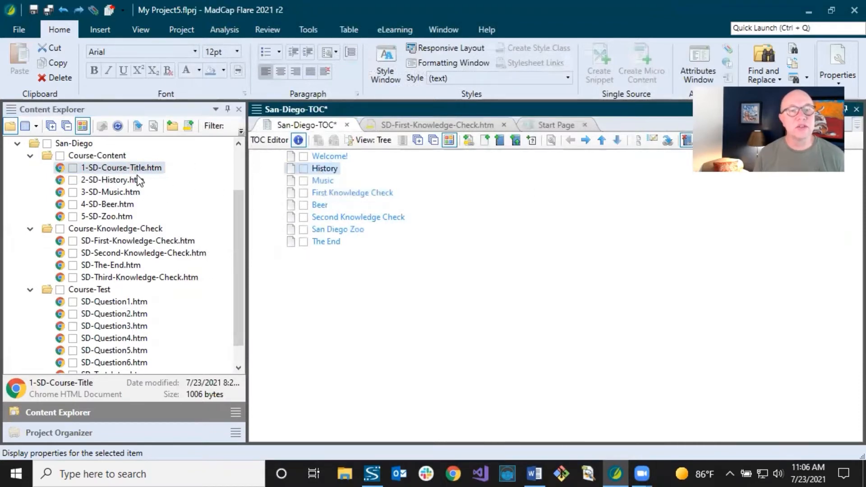
click(126, 180)
click(126, 193)
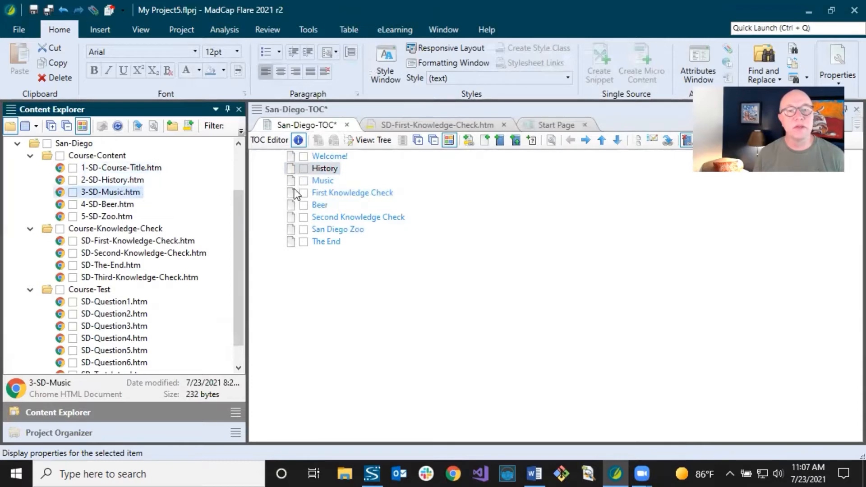
click(328, 193)
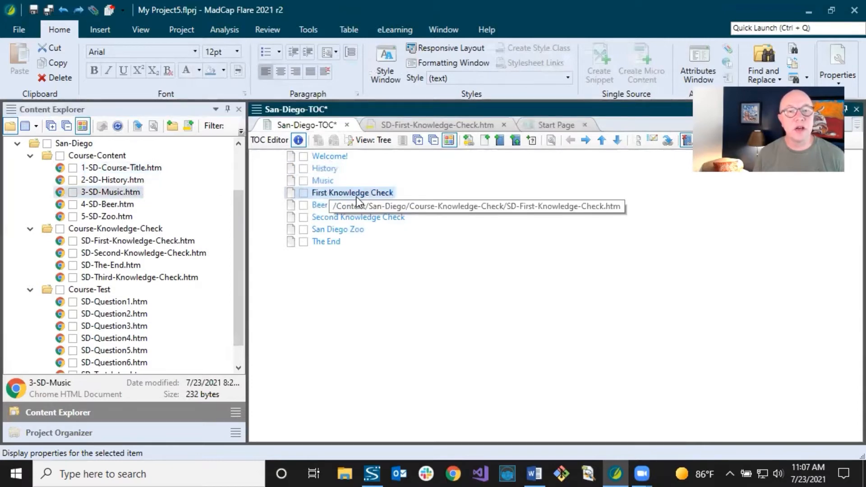
click(153, 243)
click(310, 206)
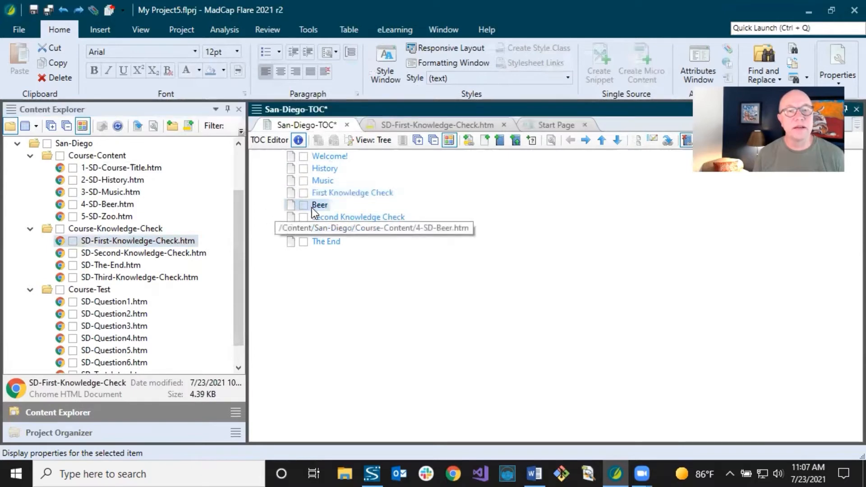
click(116, 204)
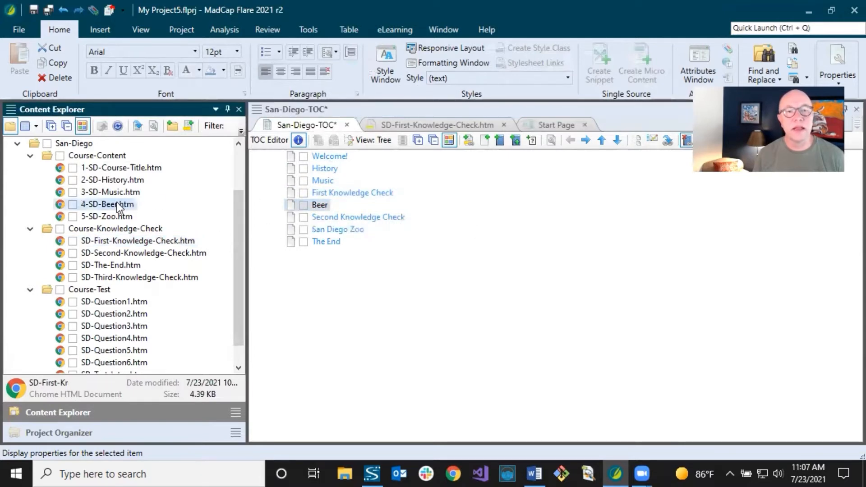
click(309, 216)
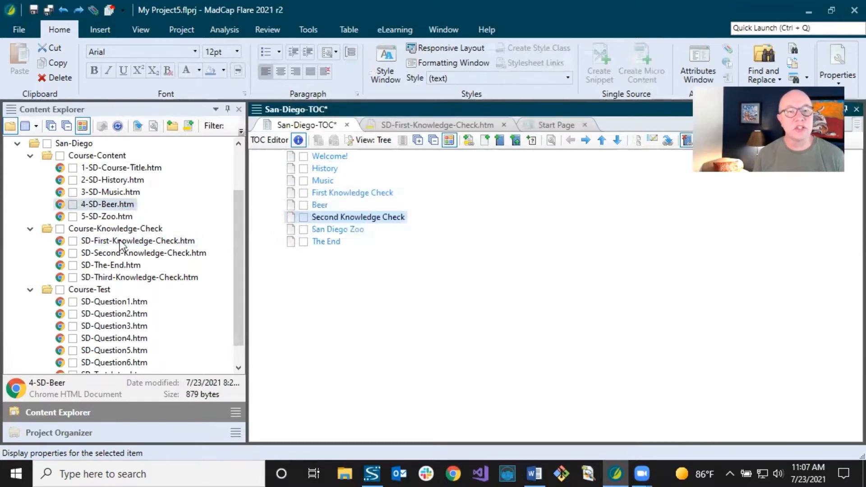
click(115, 253)
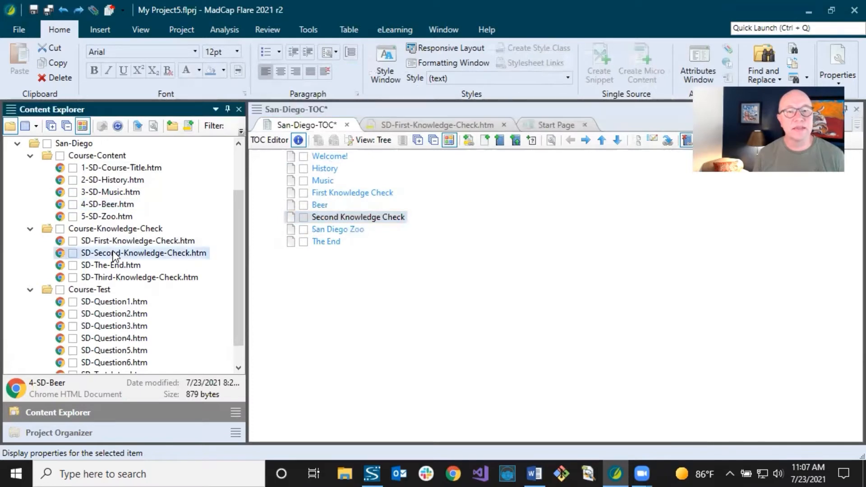
click(117, 218)
click(340, 230)
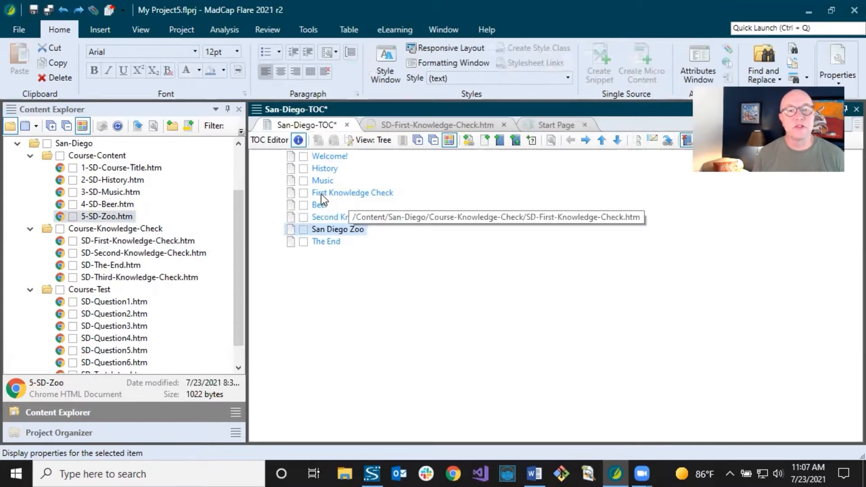
Step: Reorder the San-Diego-TOC with First Knowledge Check directly above Music and Second Knowledge Check directly above Beer, and save it
drag(321, 194, 320, 180)
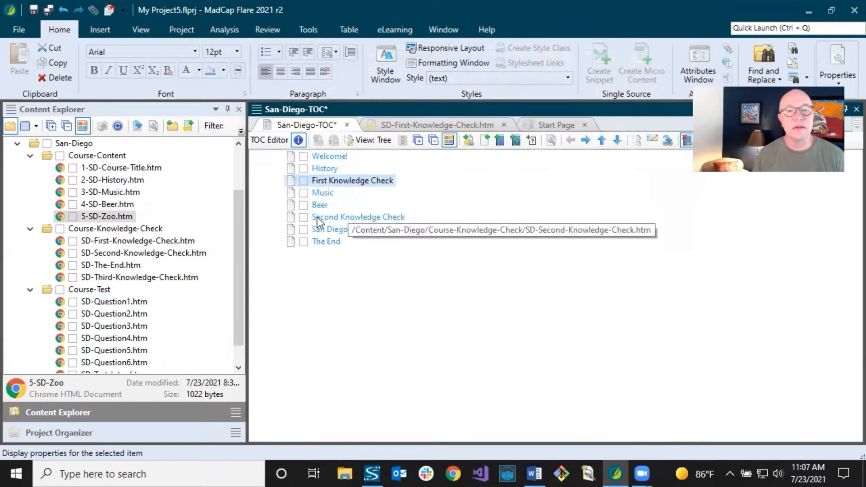
drag(318, 217, 317, 207)
drag(317, 203, 323, 202)
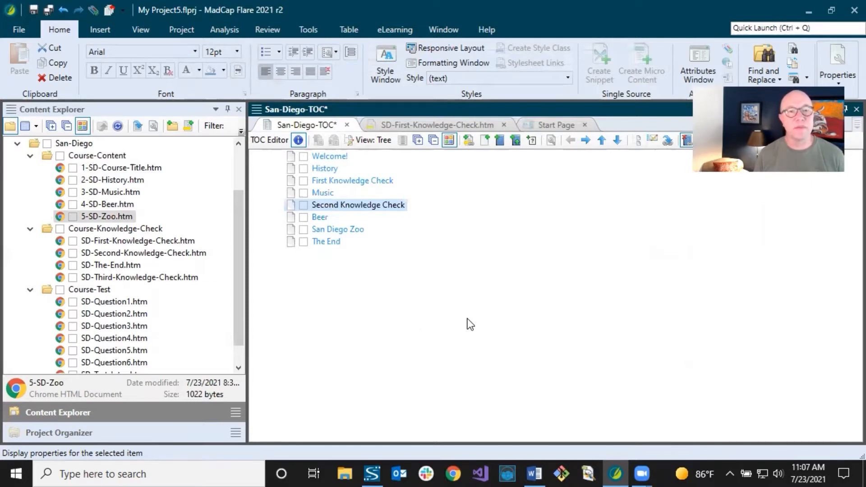
click(35, 10)
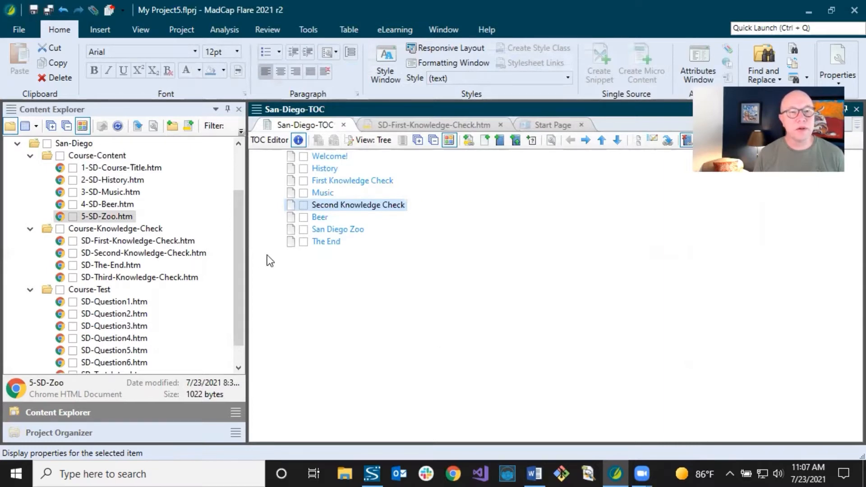
Step: Add a table of contents named Chicago-TOC from the MyTOC factory template to the project's TOCs folder, and close its editor
click(124, 434)
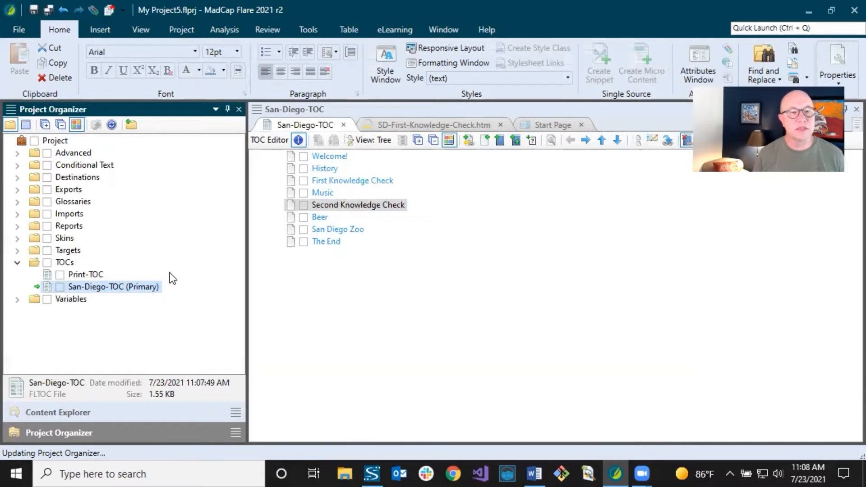
right_click(64, 266)
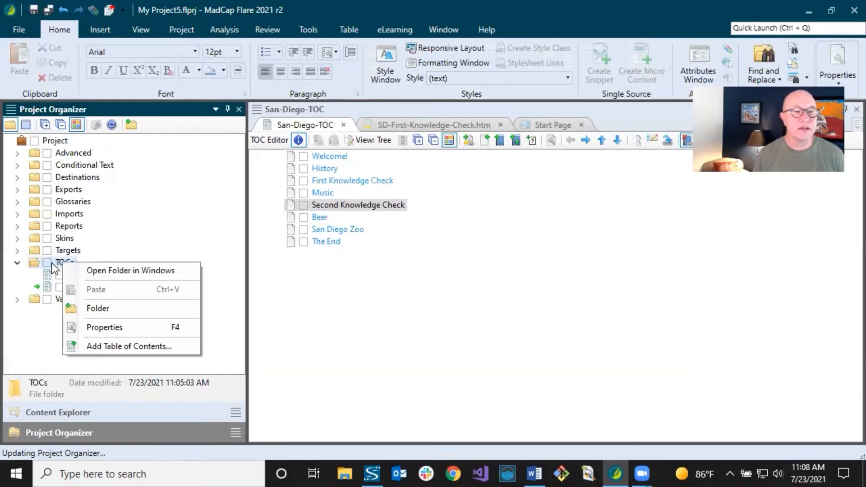
click(104, 346)
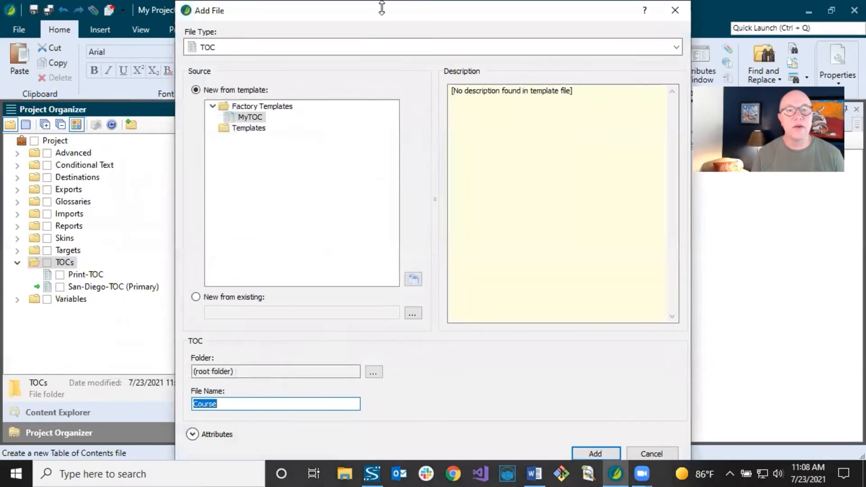
mouse_move(382, 8)
mouse_down()
mouse_move(384, 88)
mouse_move(366, 9)
mouse_up()
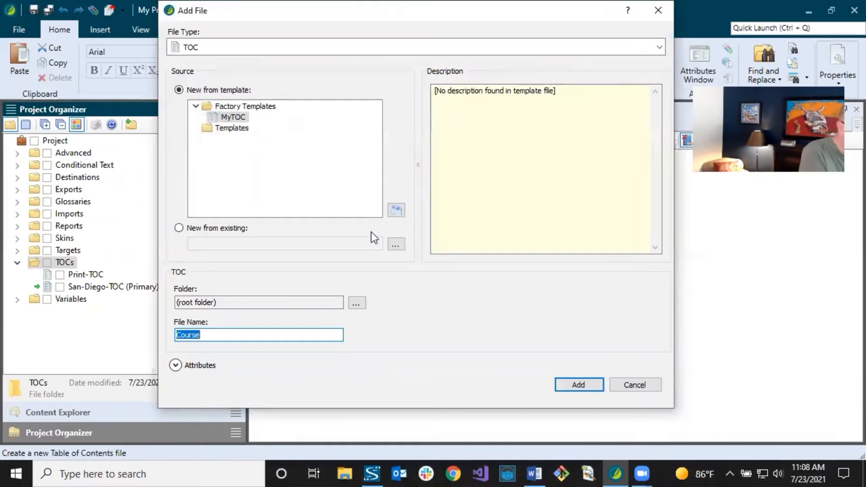
text(Chicago-)
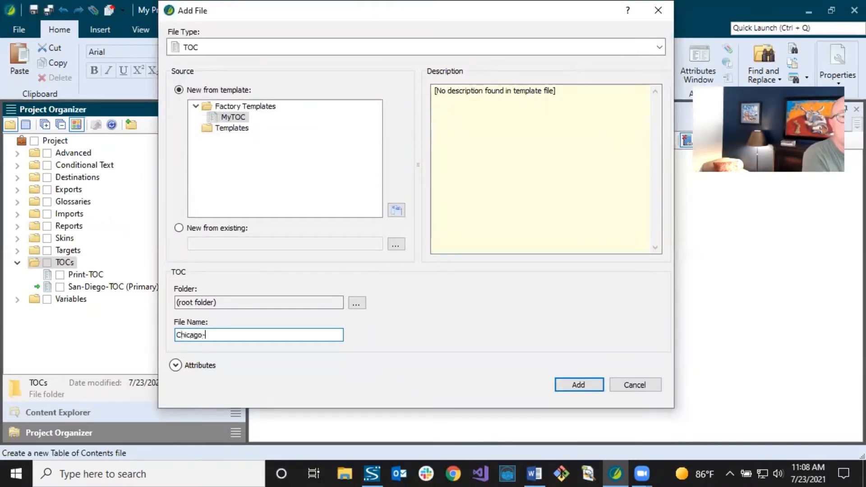
text(TOC)
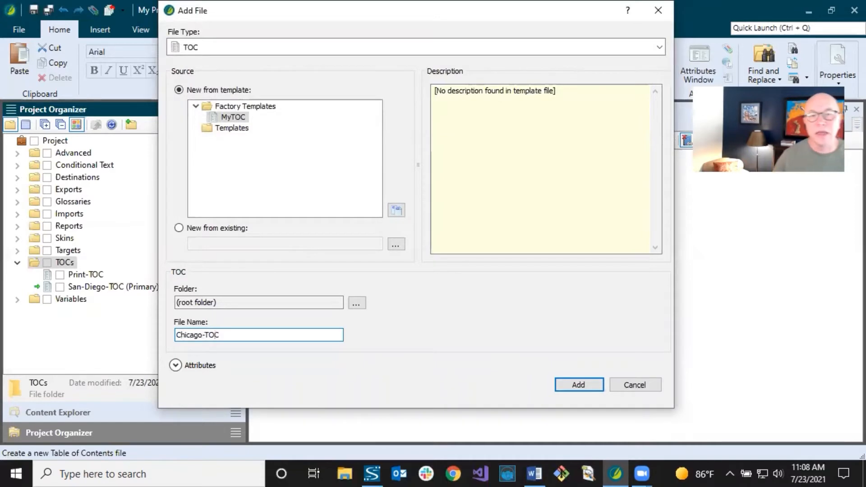
click(579, 384)
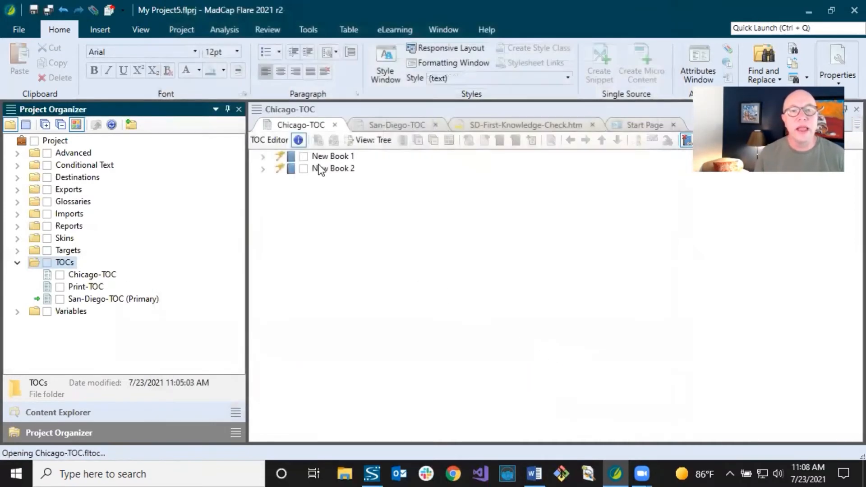
click(329, 158)
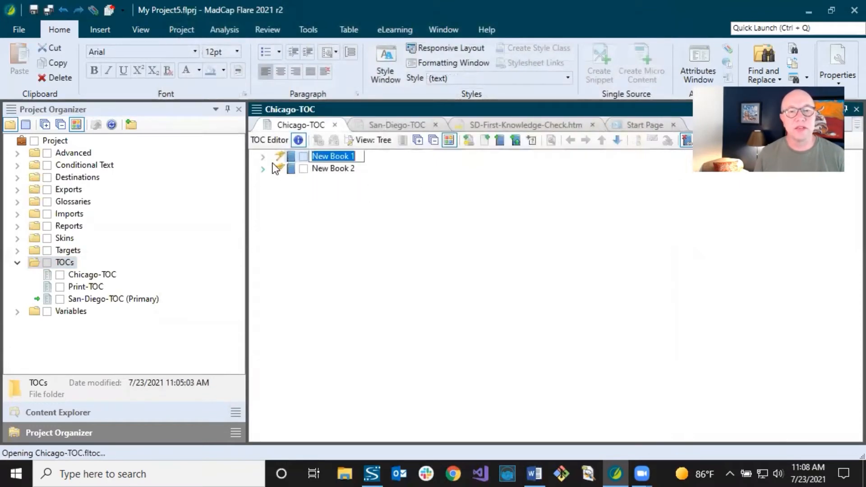
click(296, 170)
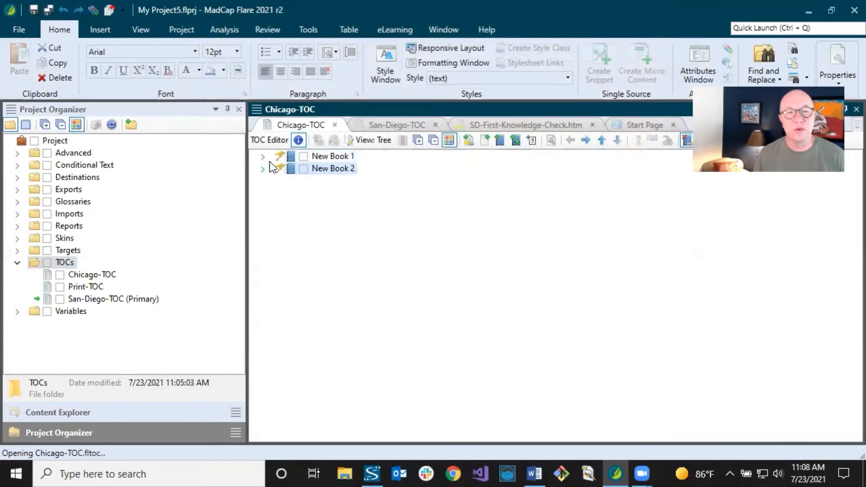
click(334, 125)
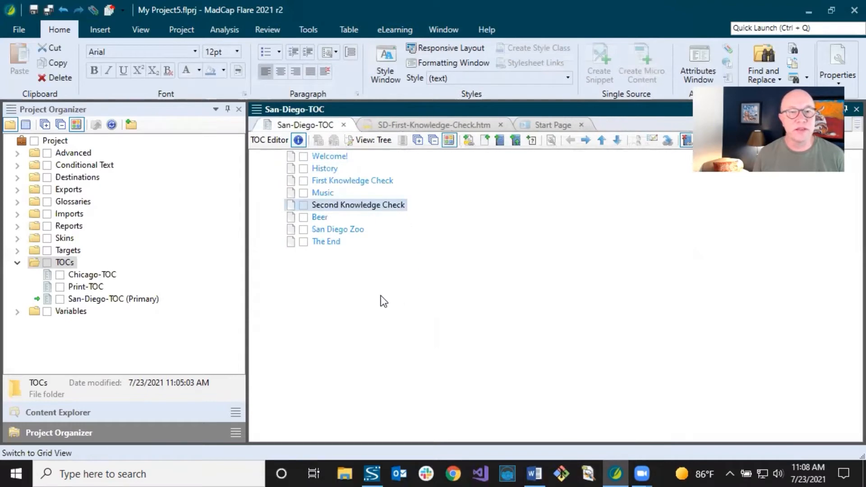
Step: Duplicate Chicago-TOC in the TOCs folder and rename the copy New-York-TOC
click(95, 275)
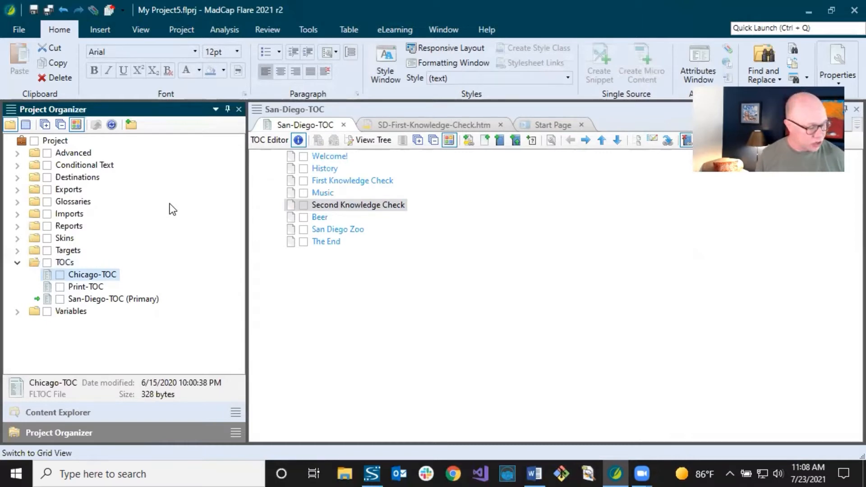
right_click(113, 276)
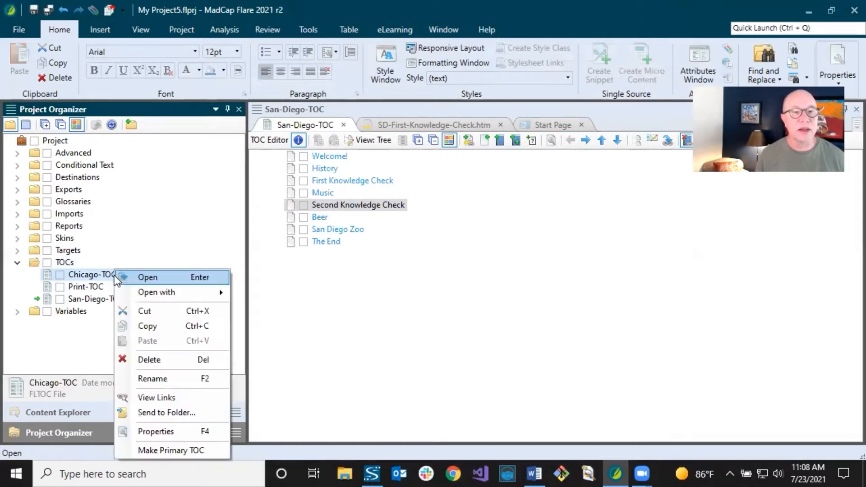
click(153, 325)
right_click(111, 275)
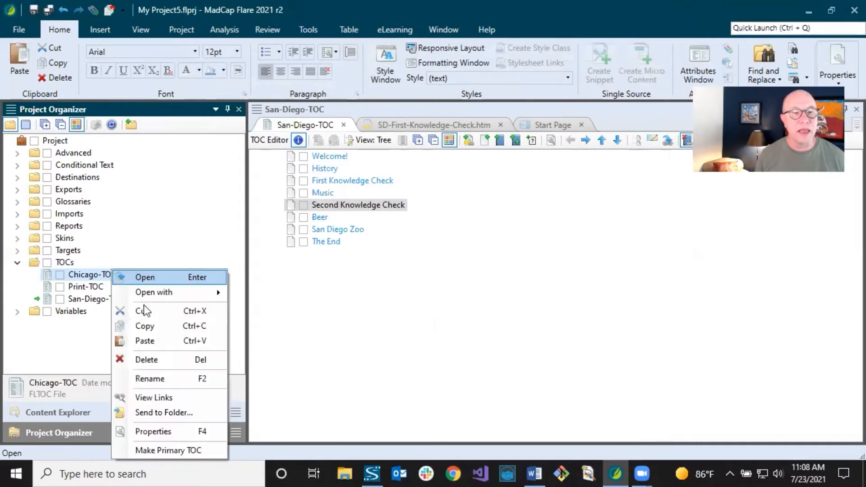
click(157, 342)
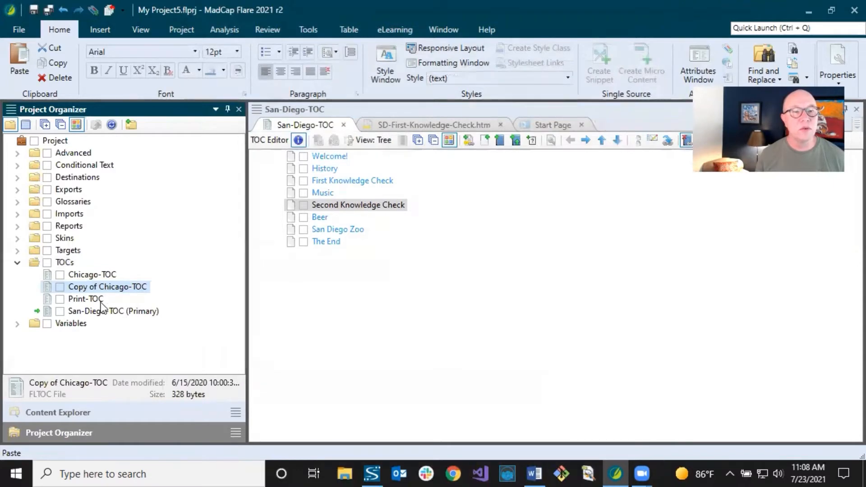
click(97, 289)
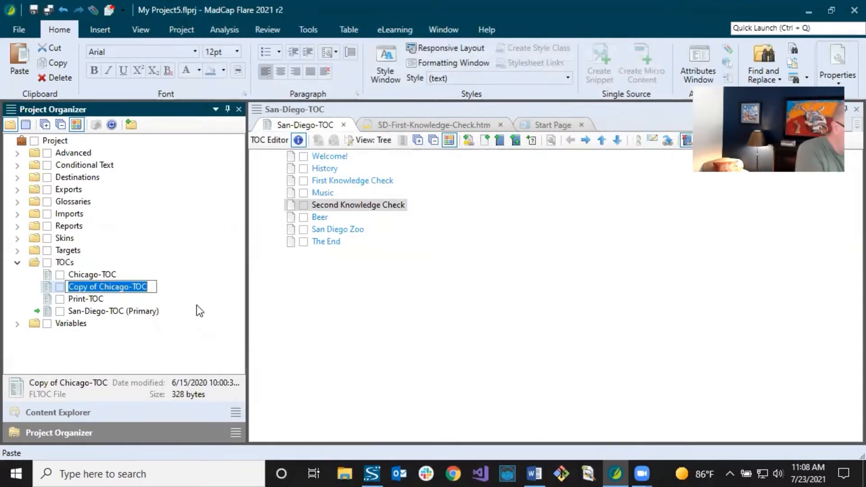
text(New-)
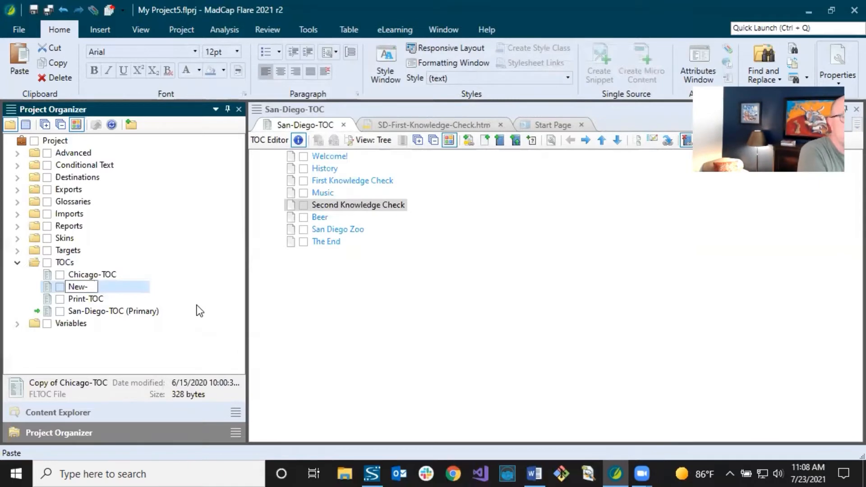
text(York-TOC)
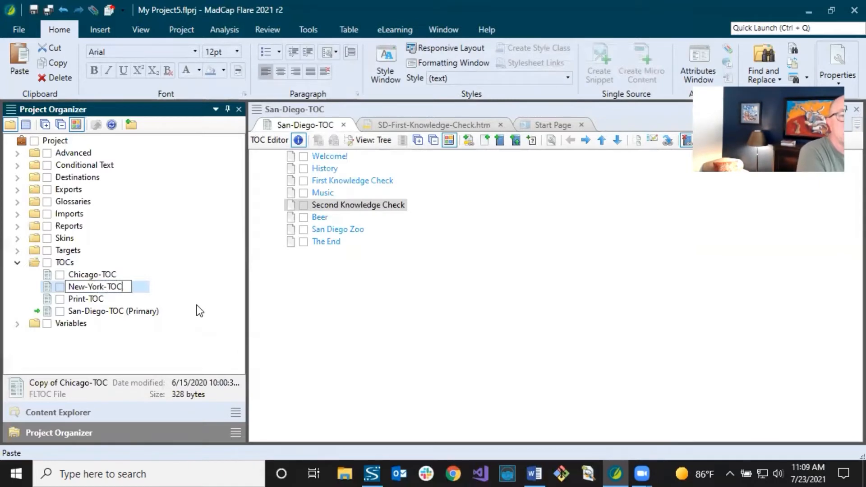
key(Return)
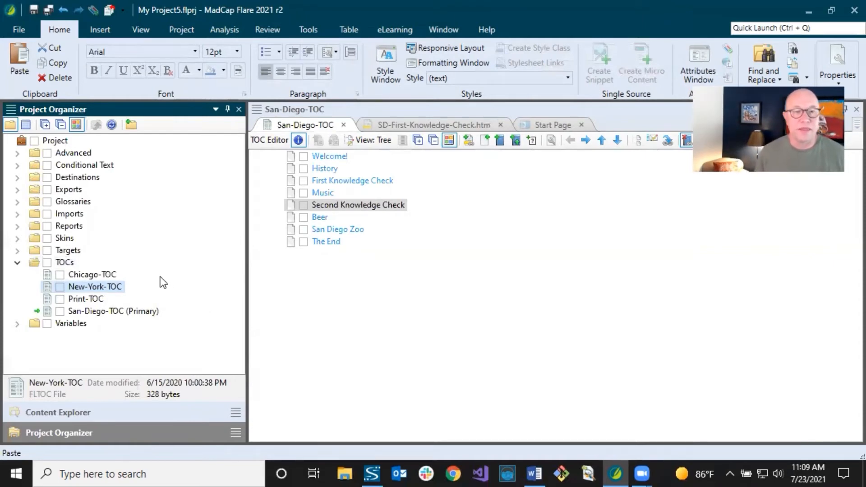
Step: Insert a new item with its default name beneath Second Knowledge Check in the San-Diego-TOC
click(119, 276)
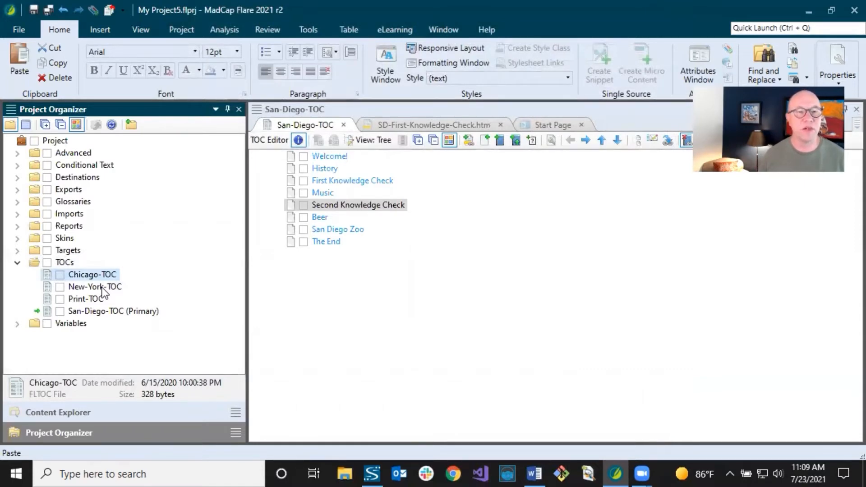
click(137, 311)
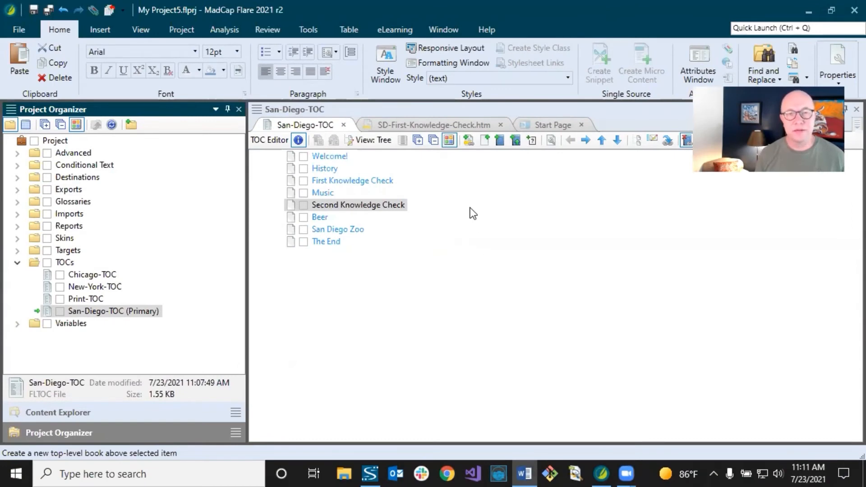
click(485, 141)
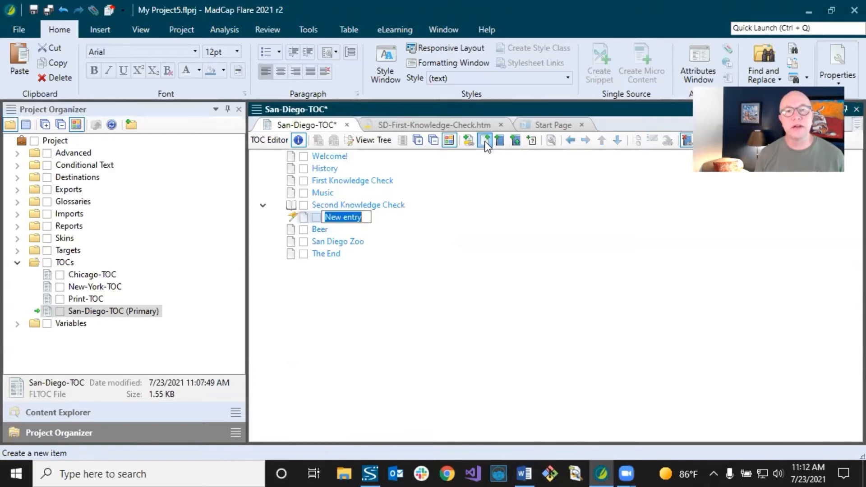
click(426, 228)
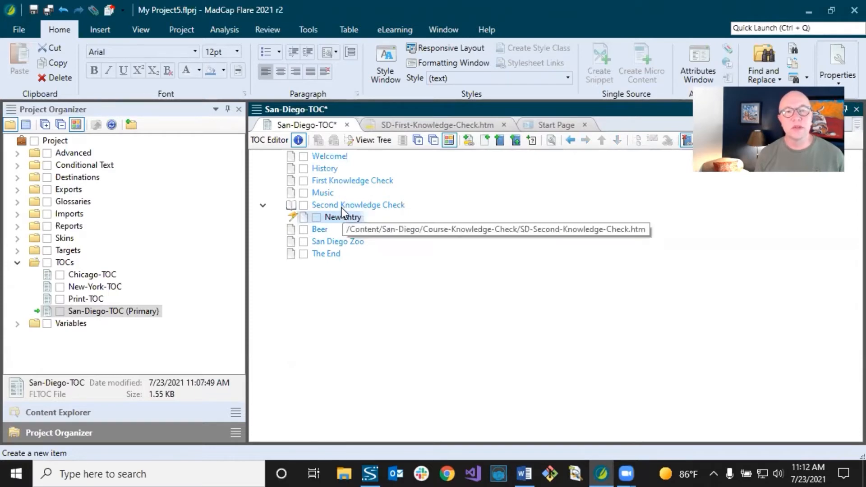
click(341, 206)
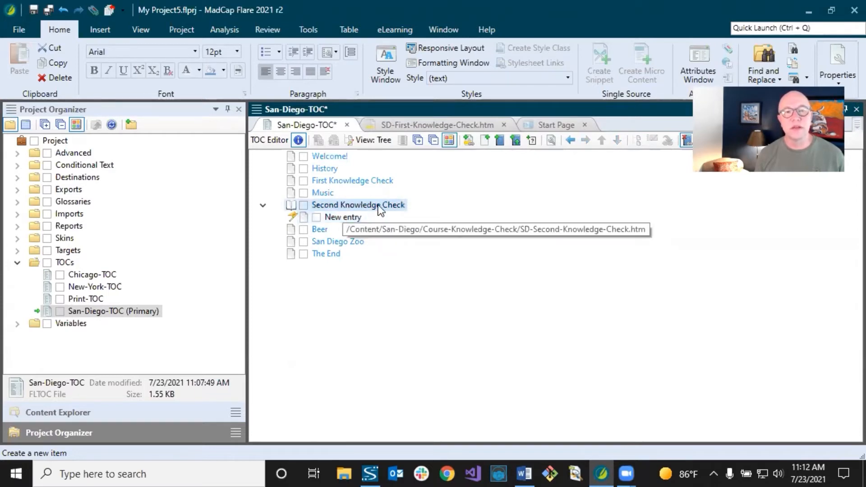
Step: Insert a new book with its default name below the new entry under Second Knowledge Check, and expand it
click(346, 219)
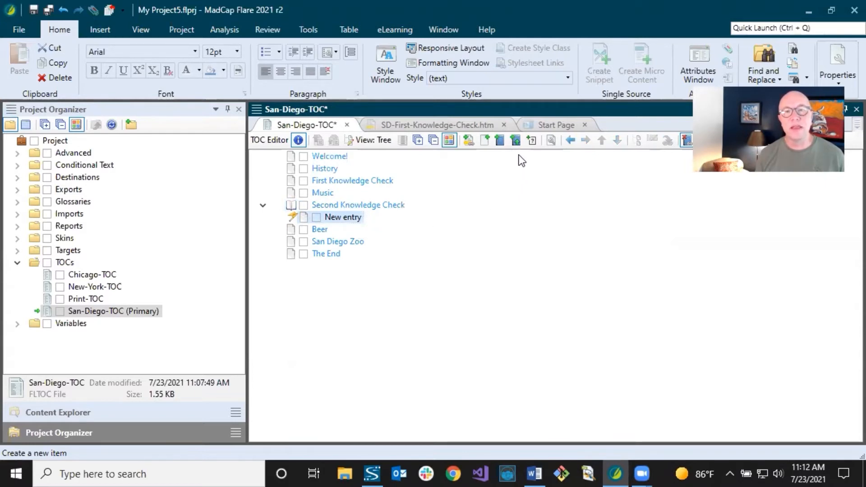
click(499, 140)
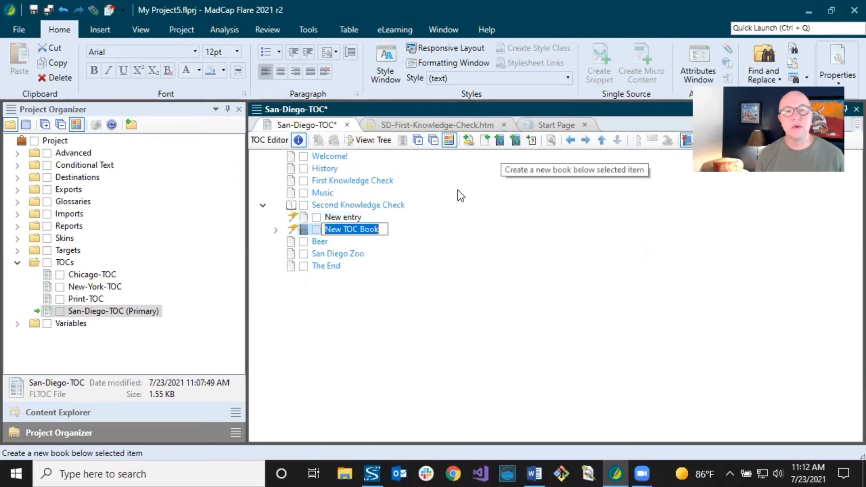
click(360, 230)
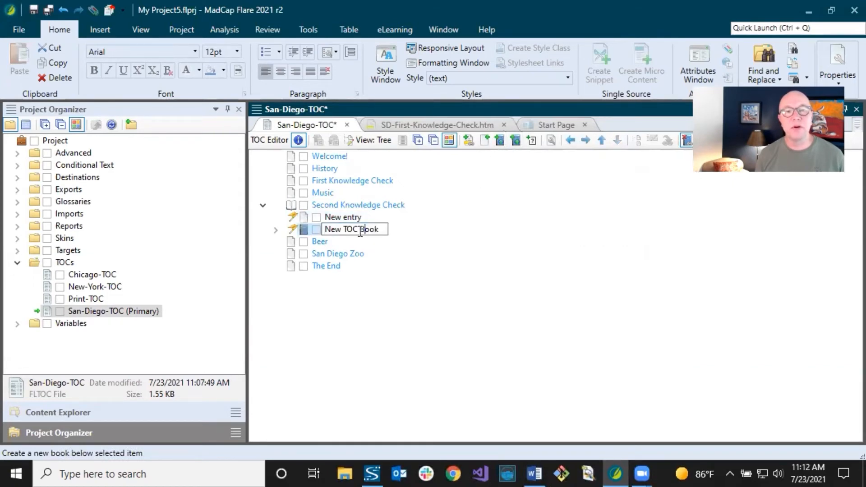
click(275, 230)
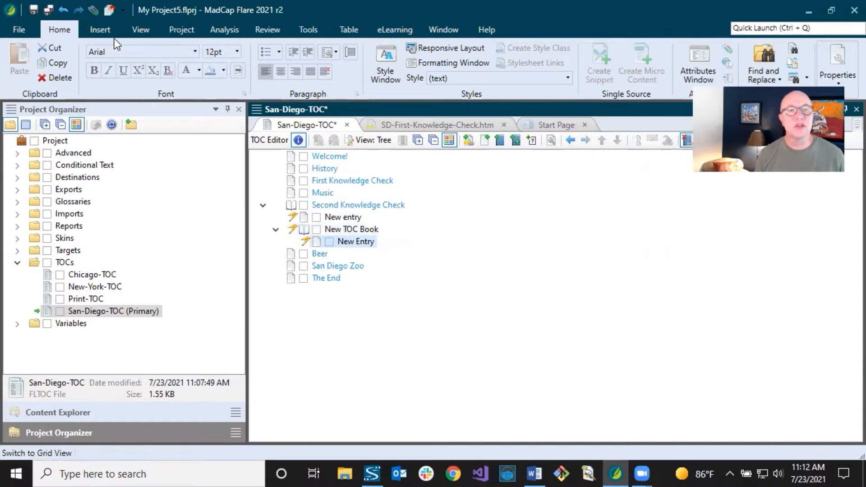
Step: Undo the additions of the new book and the new entry beneath Second Knowledge Check
click(63, 10)
click(63, 9)
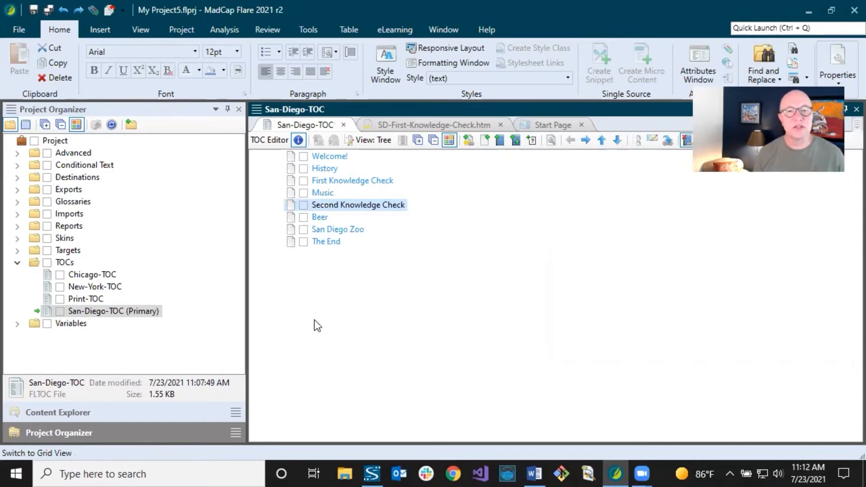
Step: Add SD-Third-Knowledge-Check.htm from the Course-Knowledge-Check folder to the San-Diego-TOC between San Diego Zoo and The End, and save it
click(101, 408)
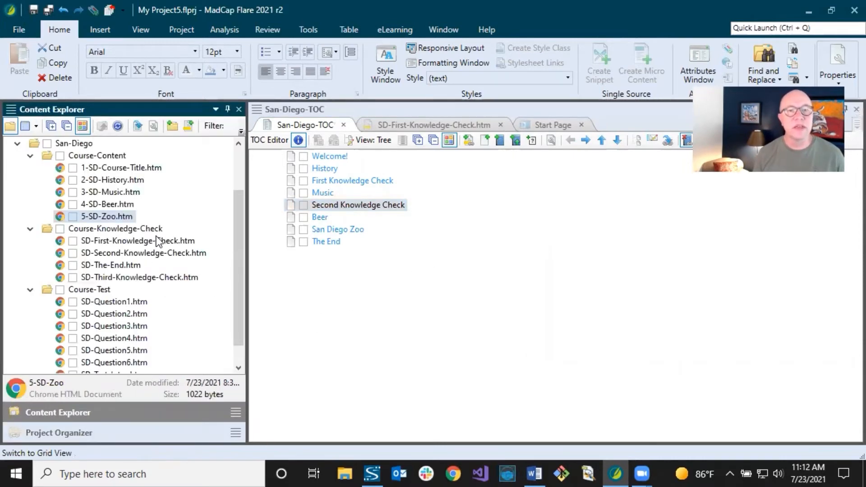
click(117, 167)
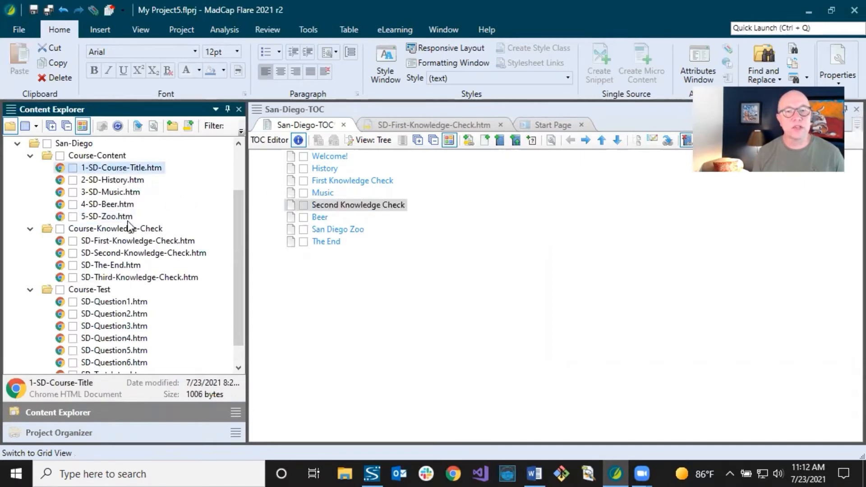
click(113, 216)
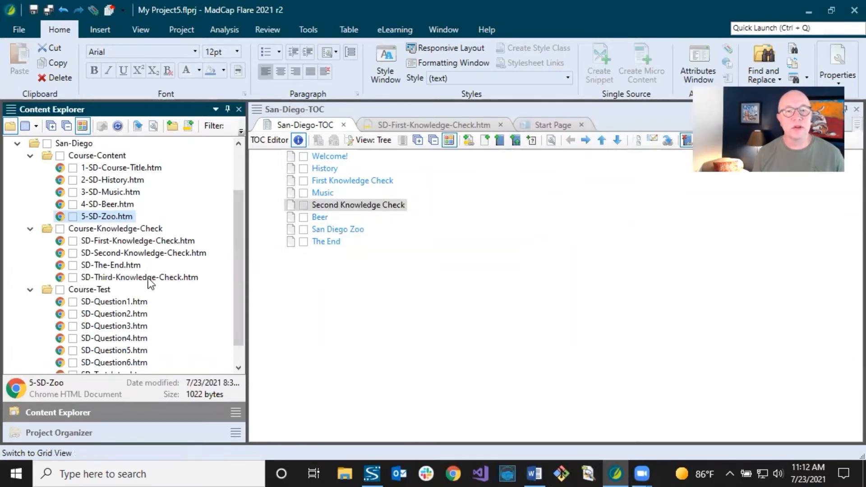
drag(149, 278, 321, 236)
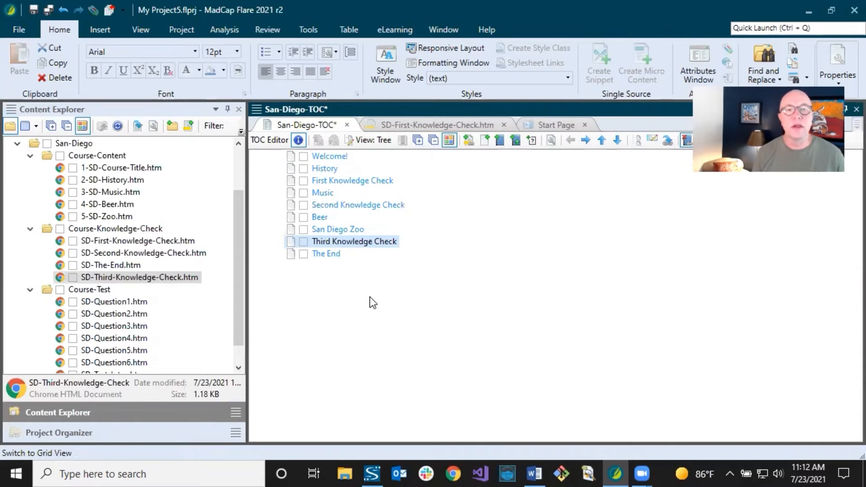
click(362, 232)
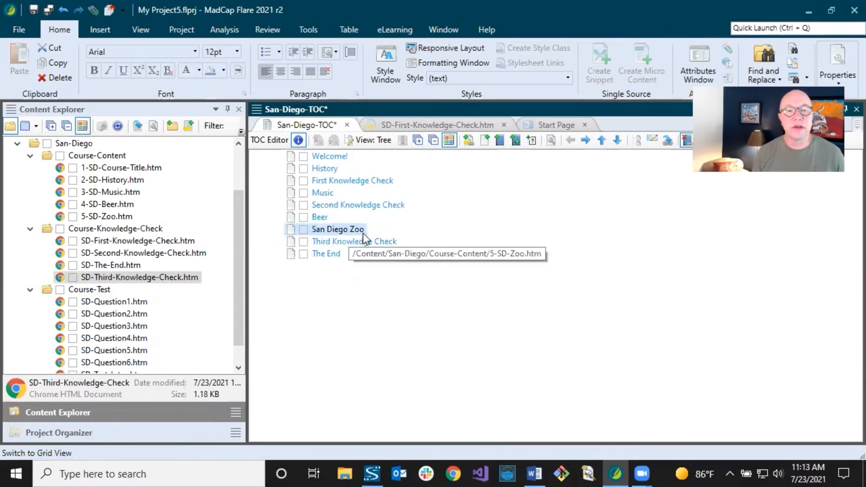
click(366, 243)
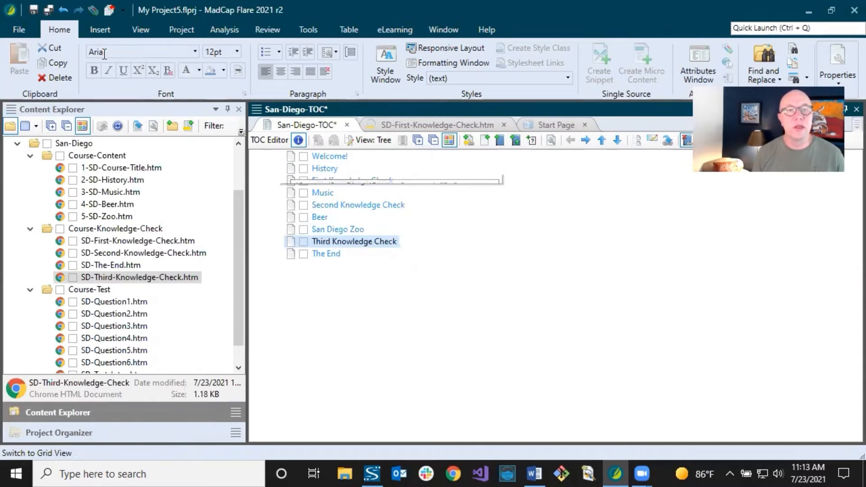
click(35, 10)
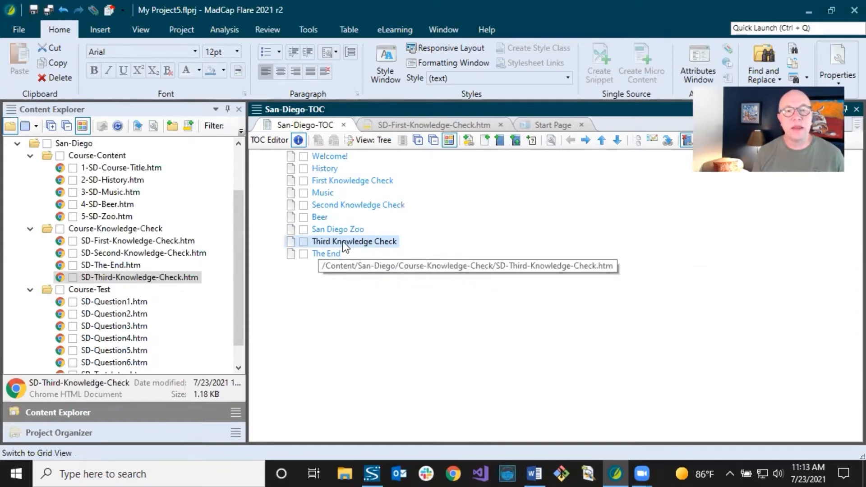
Step: Open the SD-Third-Knowledge-Check.htm topic and highlight its first heading
click(147, 278)
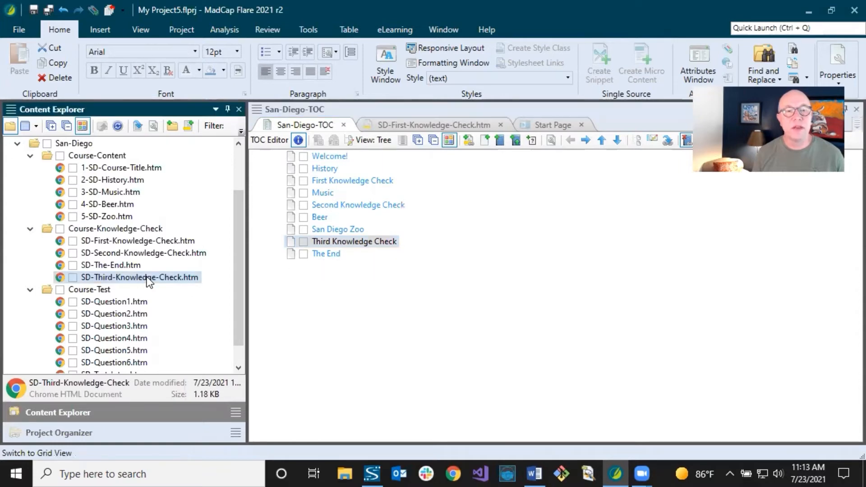
double_click(147, 278)
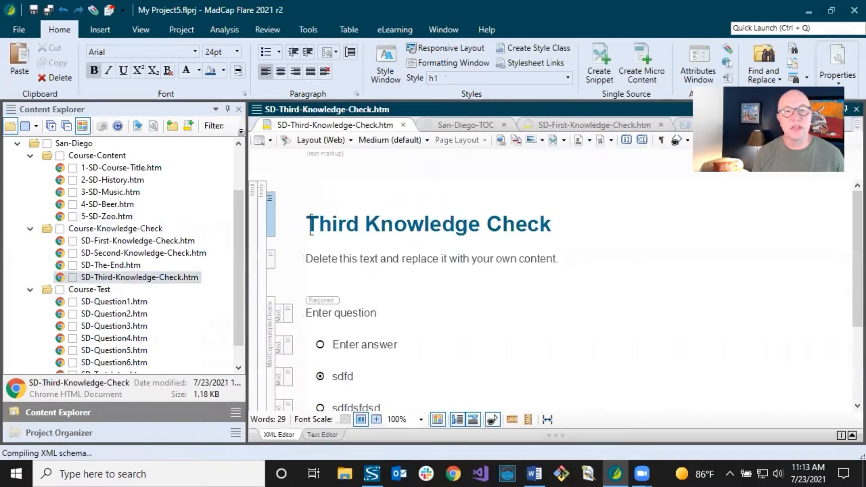
drag(308, 224, 552, 227)
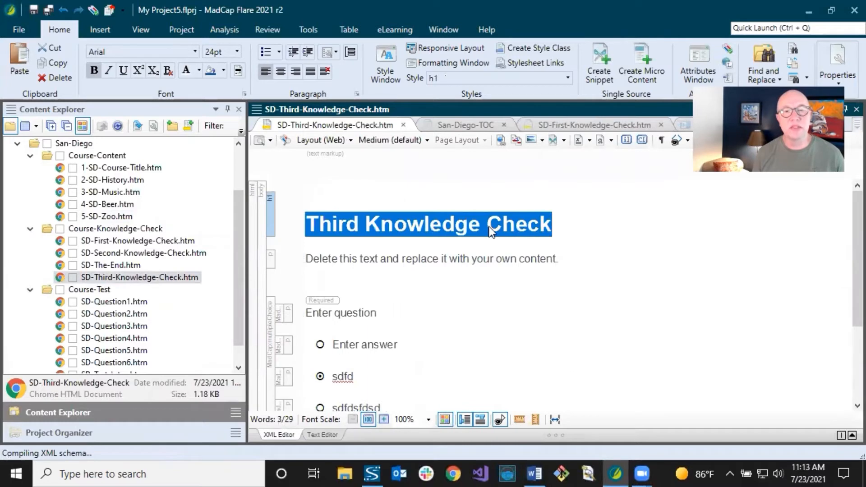
Step: Try tdrtdrt as the topic title in SD-Third-Knowledge-Check.htm's properties, clear it again, and cancel the dialog
click(135, 278)
right_click(134, 278)
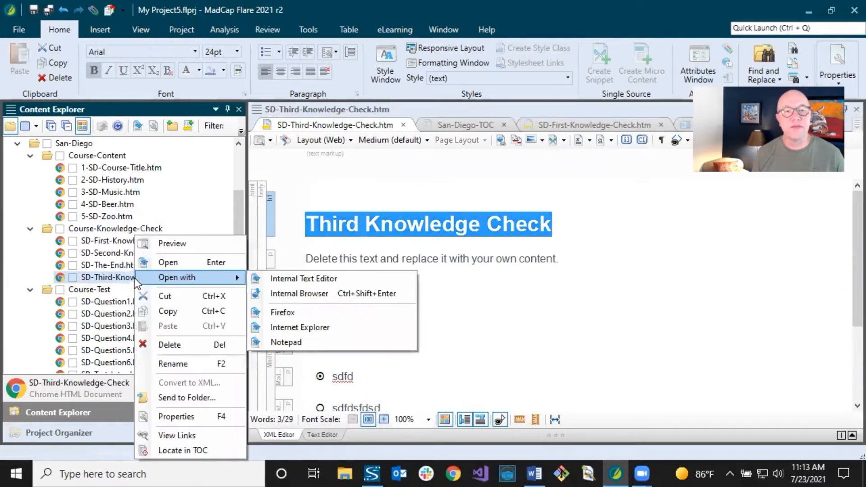
click(183, 415)
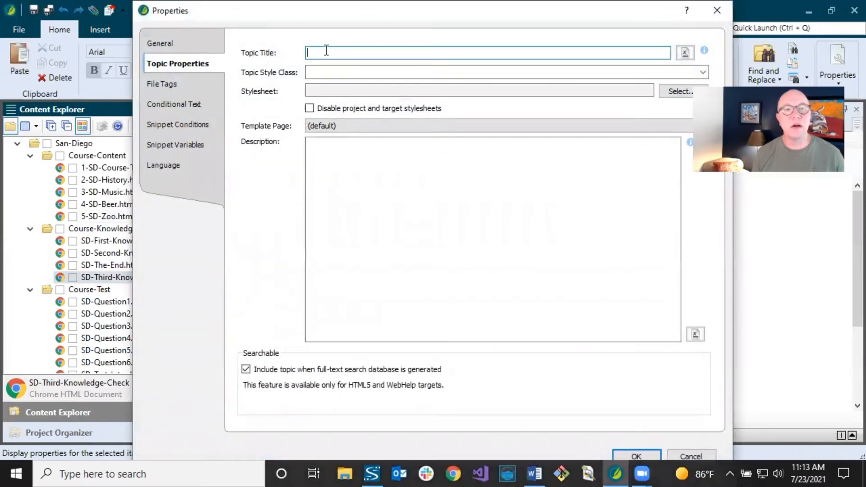
text(tdrtdrt)
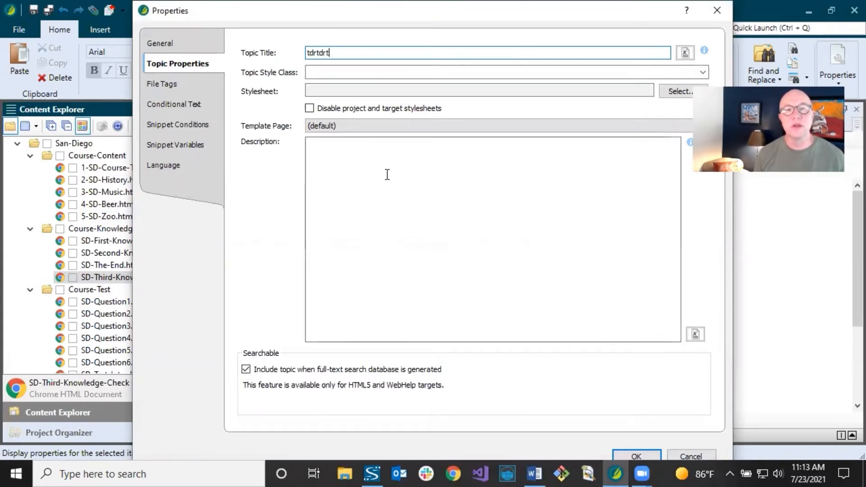
drag(340, 56, 290, 57)
key(BackSpace)
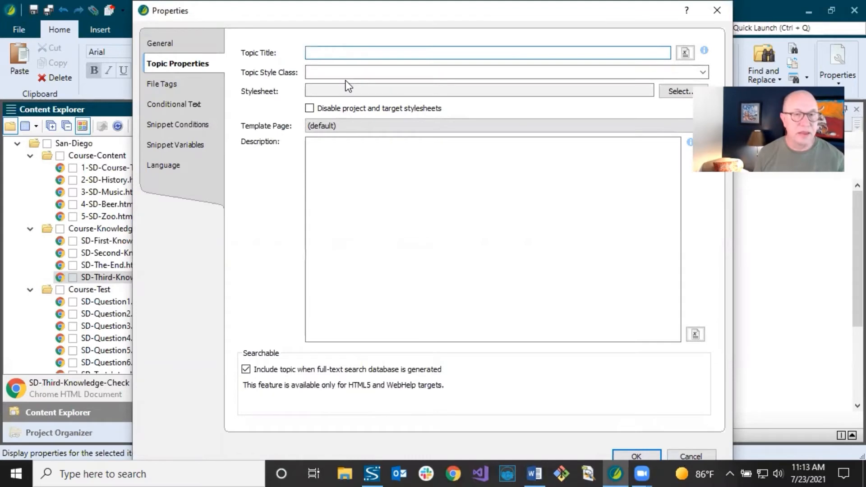
click(373, 72)
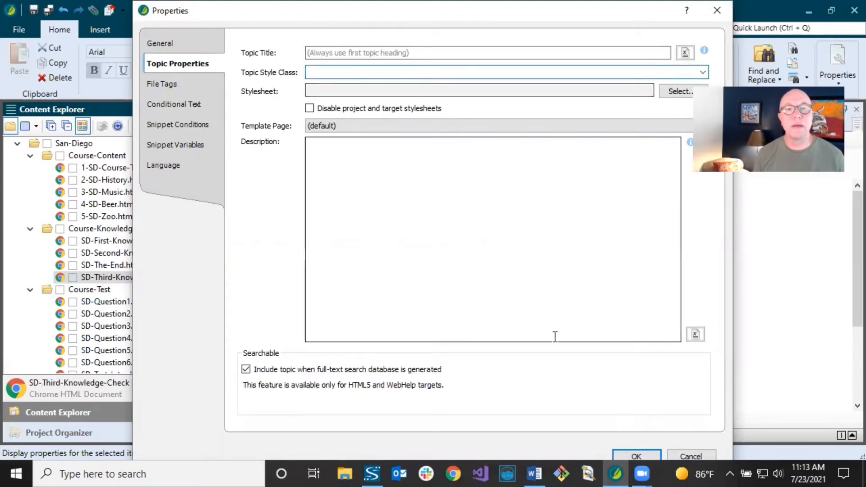
click(694, 456)
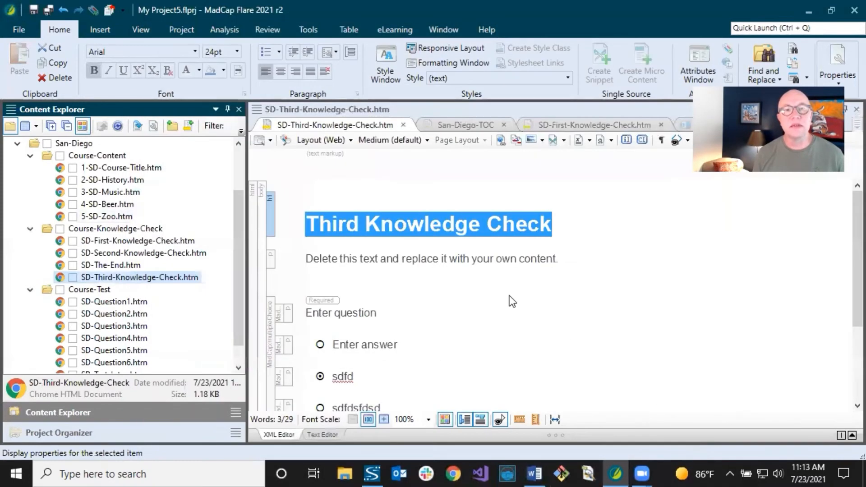
Step: Insert a new item beneath San Diego Zoo in the San-Diego-TOC and rename it sdfdsf
click(457, 126)
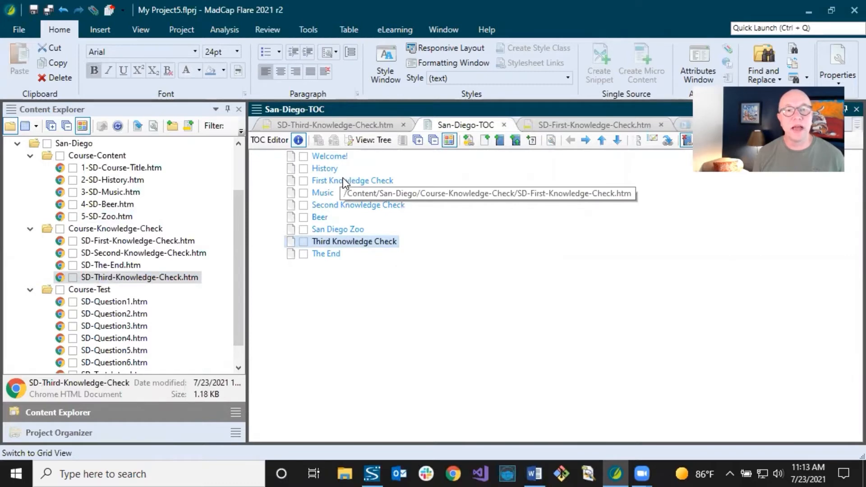
click(343, 230)
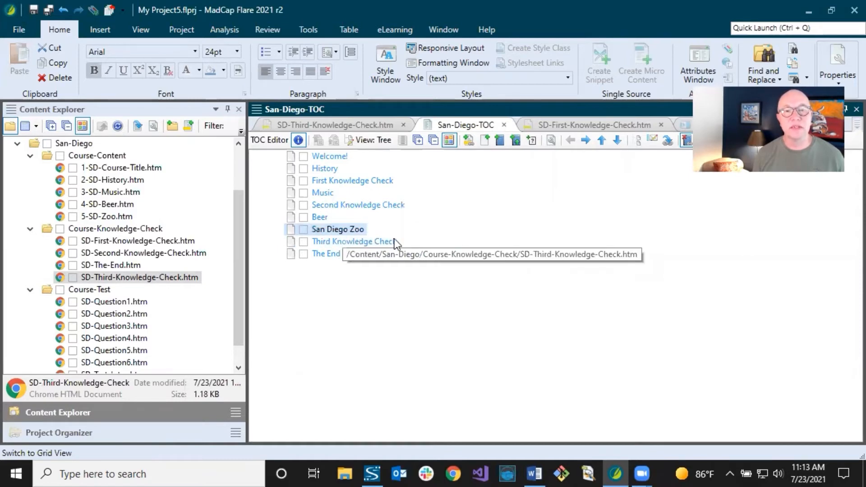
click(484, 140)
click(348, 231)
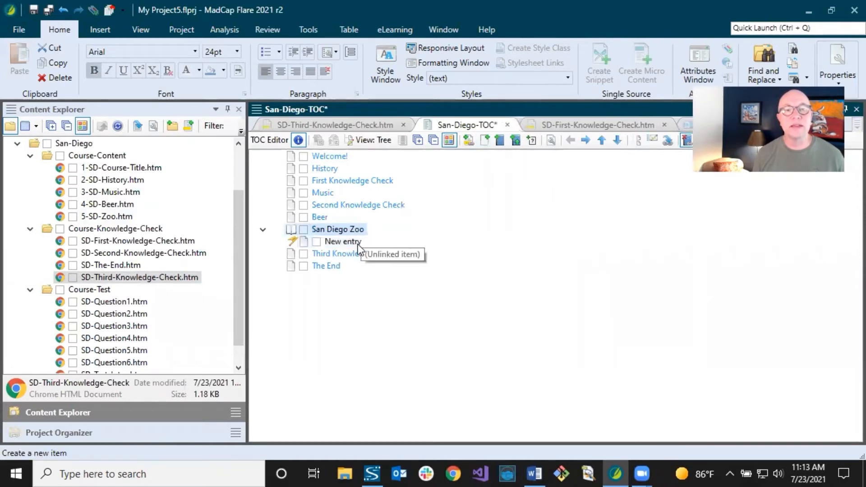
click(348, 243)
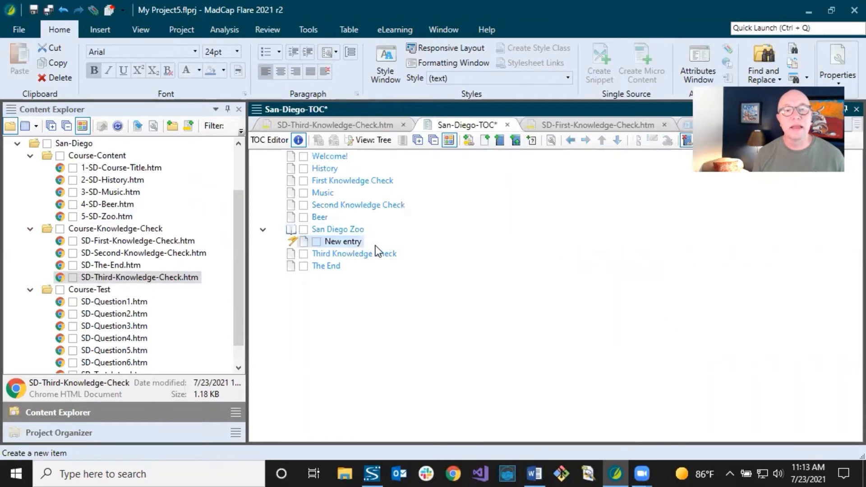
click(353, 242)
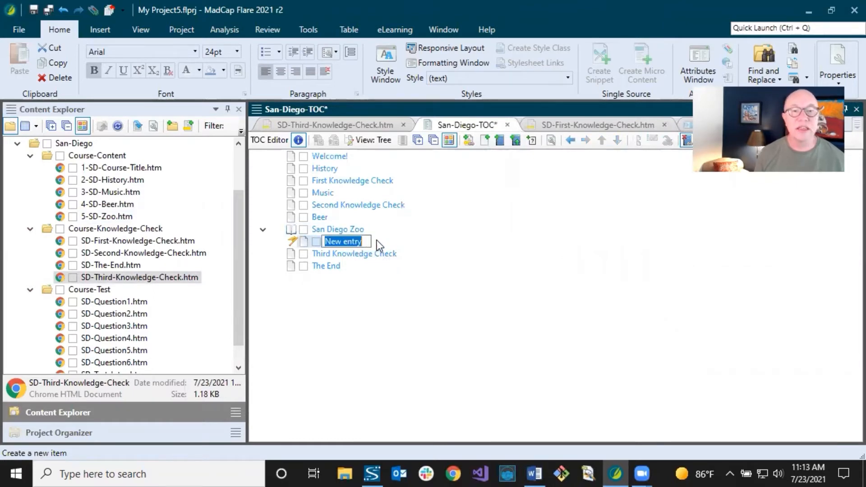
text(sdfdsf)
click(348, 230)
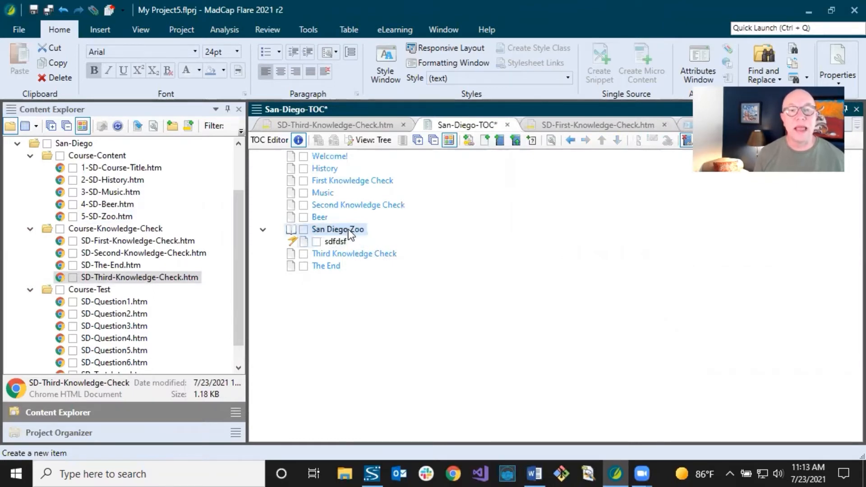
Step: Examine the sdfdsf item's general properties and the file selection for linking a topic, and cancel both dialogs
click(340, 240)
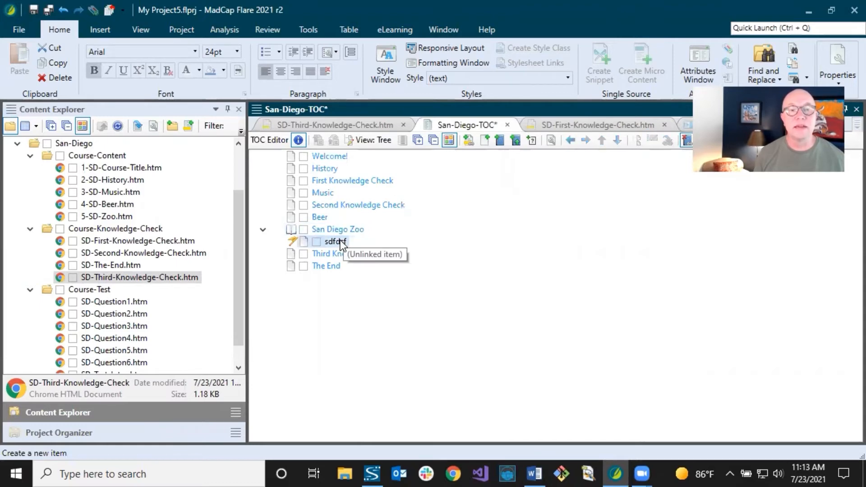
double_click(340, 239)
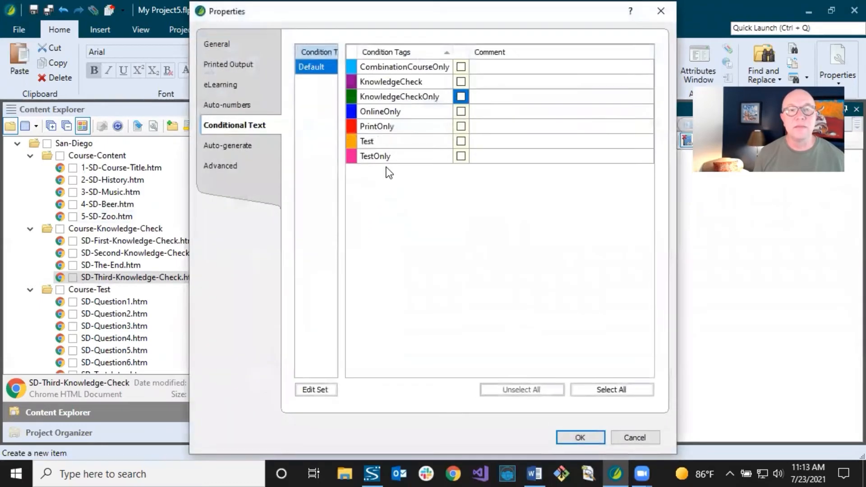
click(662, 10)
right_click(330, 244)
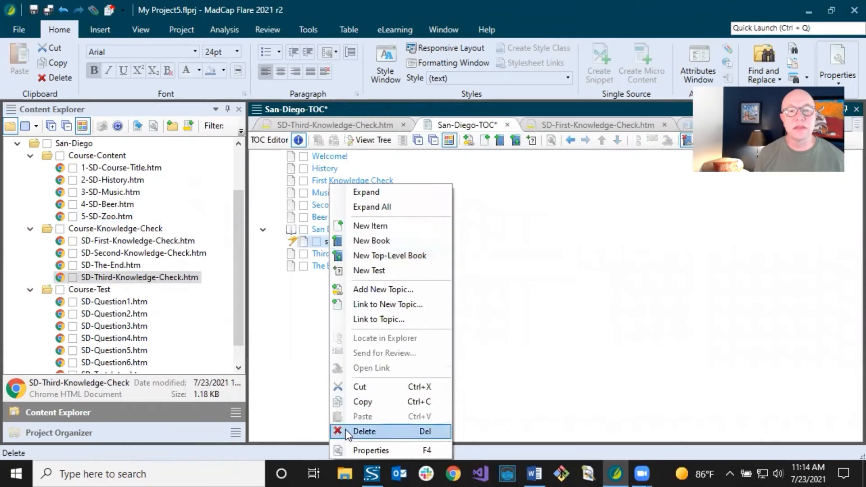
click(349, 451)
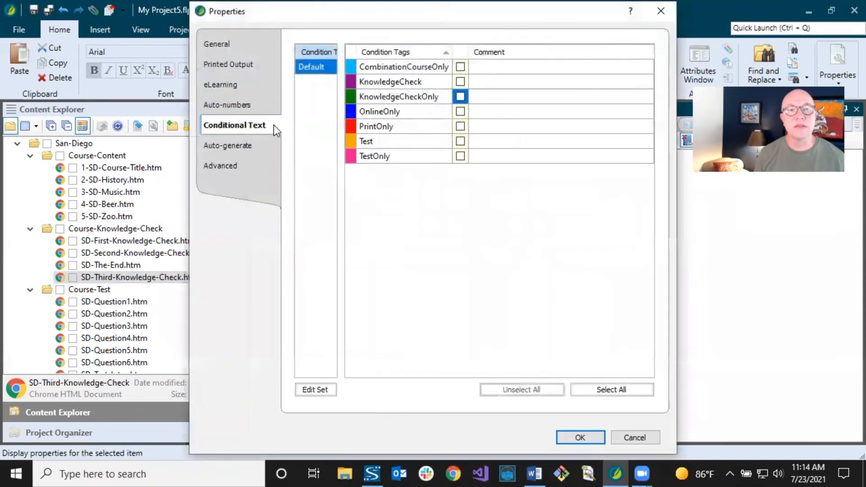
click(232, 42)
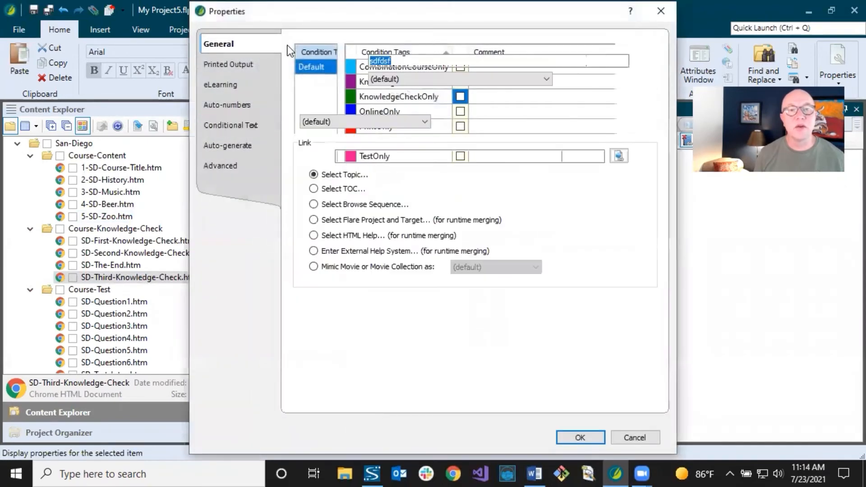
click(321, 178)
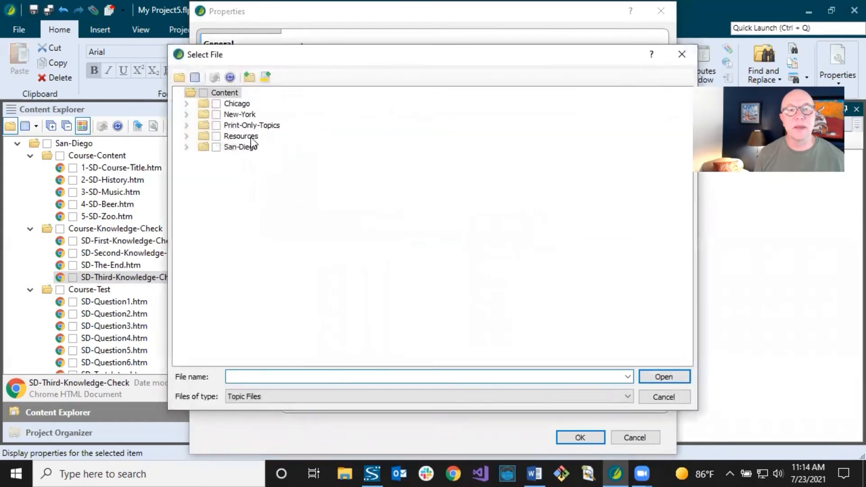
click(663, 397)
click(628, 436)
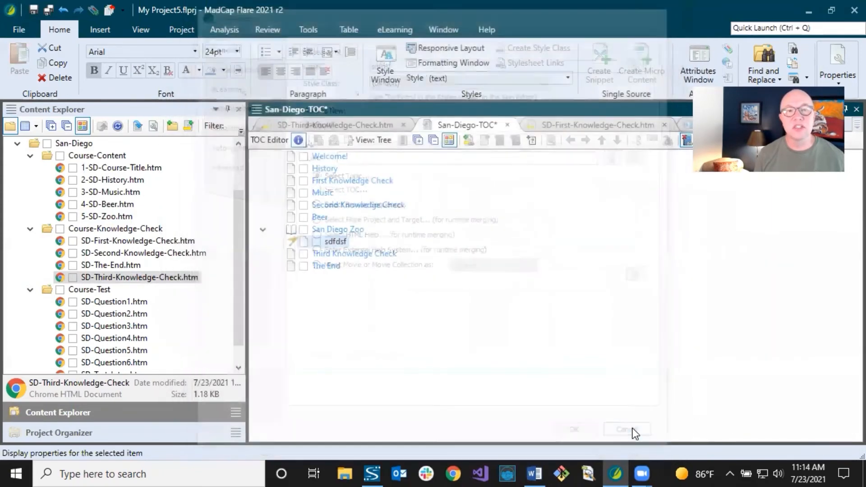
click(339, 244)
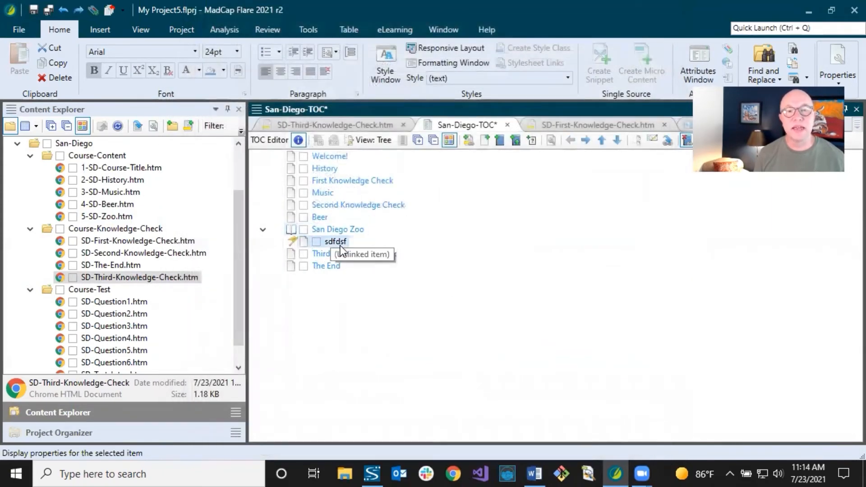
Step: Undo the renaming and the insertion of the sdfdsf item beneath San Diego Zoo in the San-Diego-TOC
click(62, 10)
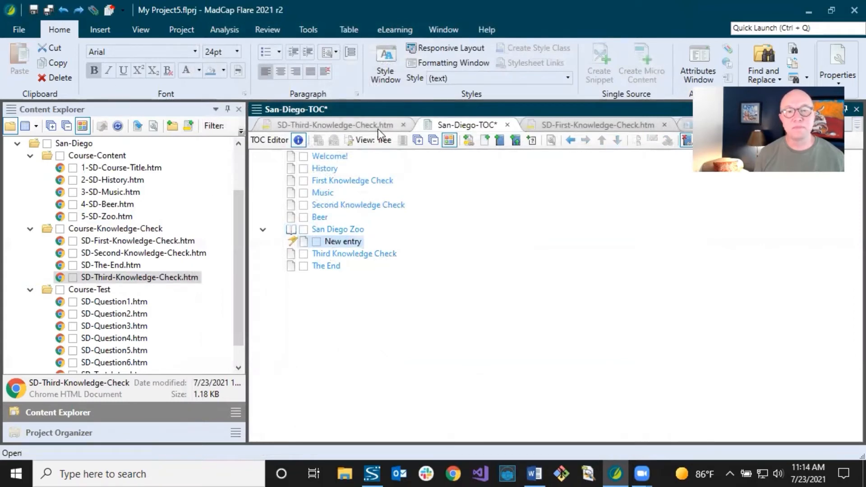
click(62, 10)
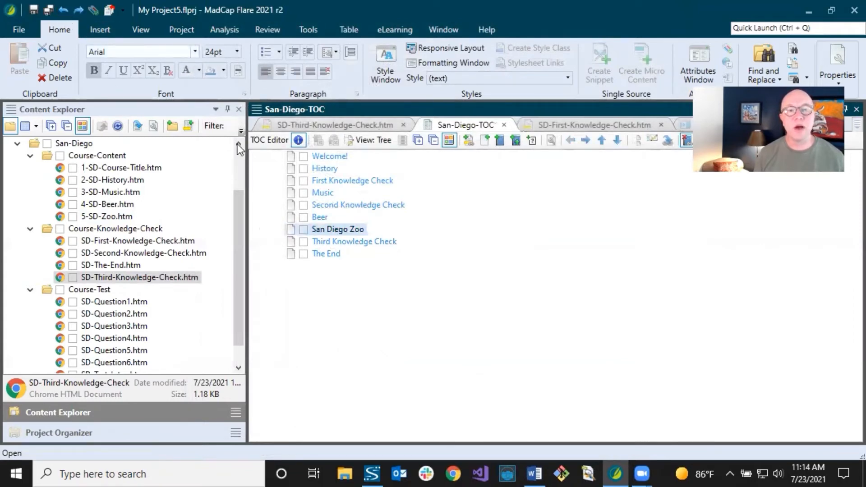
click(348, 206)
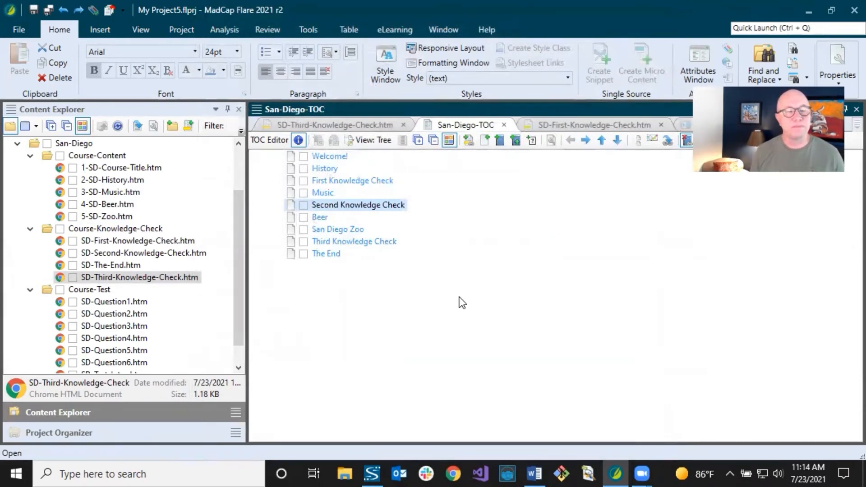
click(336, 242)
Step: Add the SD-Test-Intro.htm topic to the San-Diego-TOC as a top-level item after The End
scroll(129, 270, down, 1)
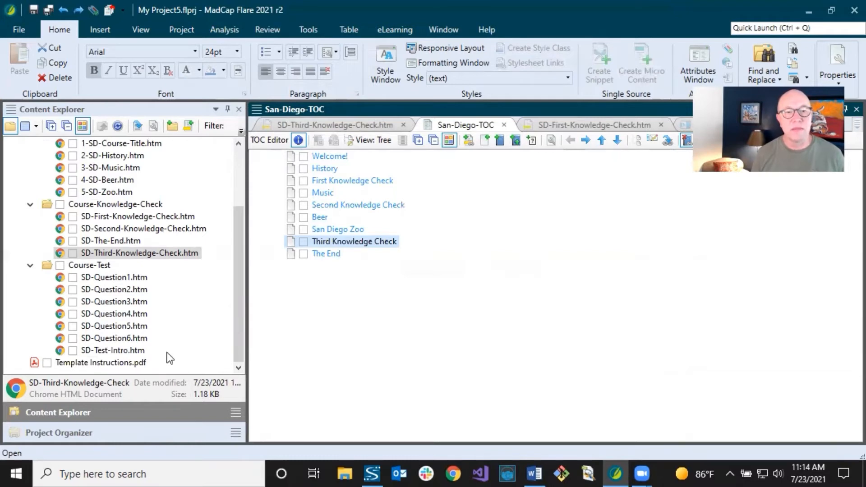
click(129, 354)
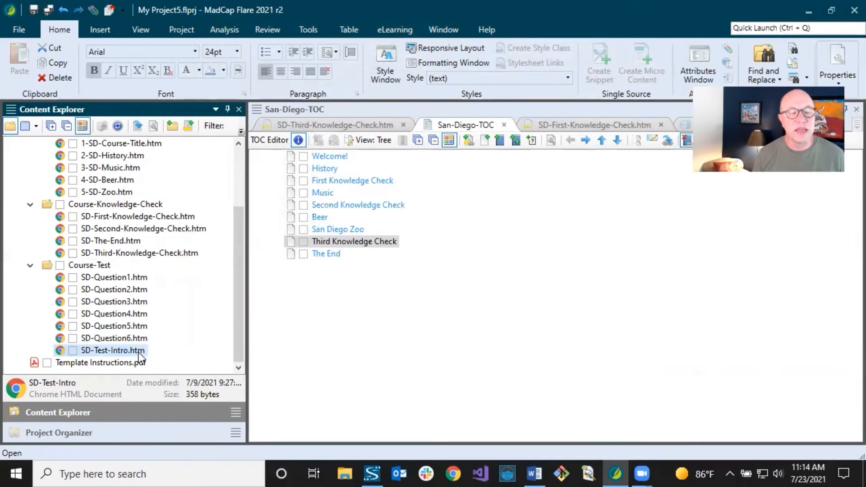
drag(139, 353, 326, 266)
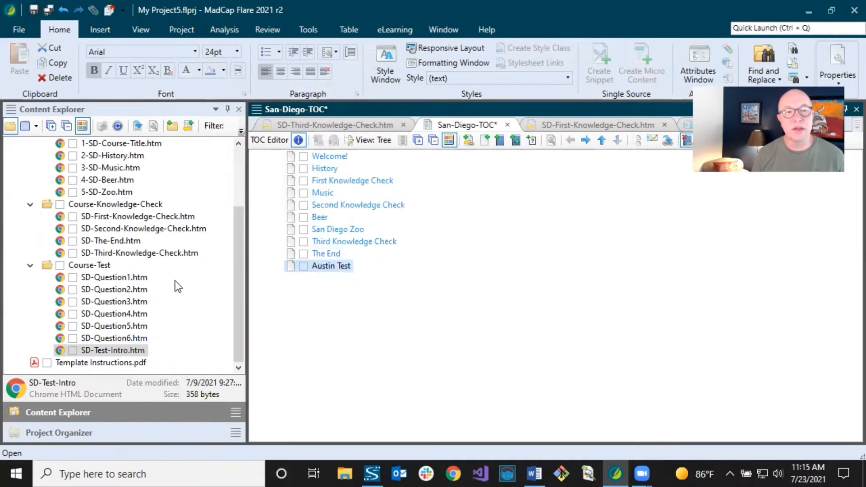
Step: Nest the topics SD-Question1.htm through SD-Question6.htm in order beneath Austin Test in the San-Diego-TOC
drag(121, 280, 343, 274)
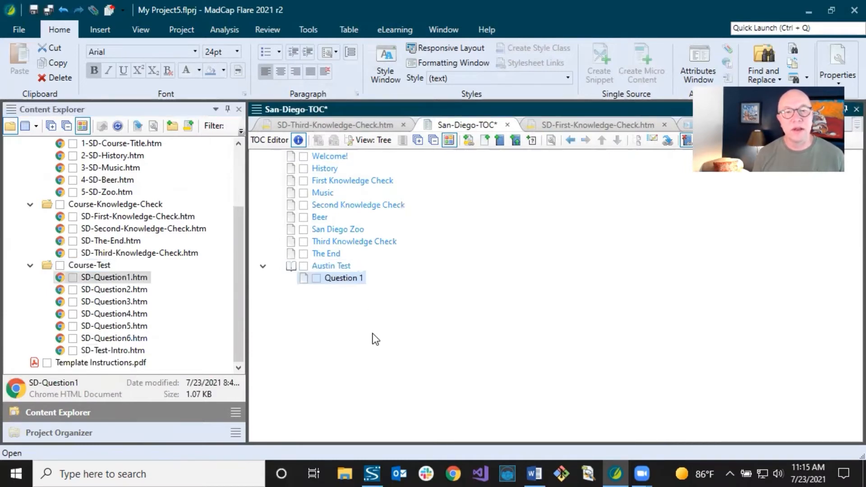
drag(130, 290, 357, 292)
drag(99, 302, 358, 302)
drag(116, 337, 352, 316)
drag(133, 352, 350, 331)
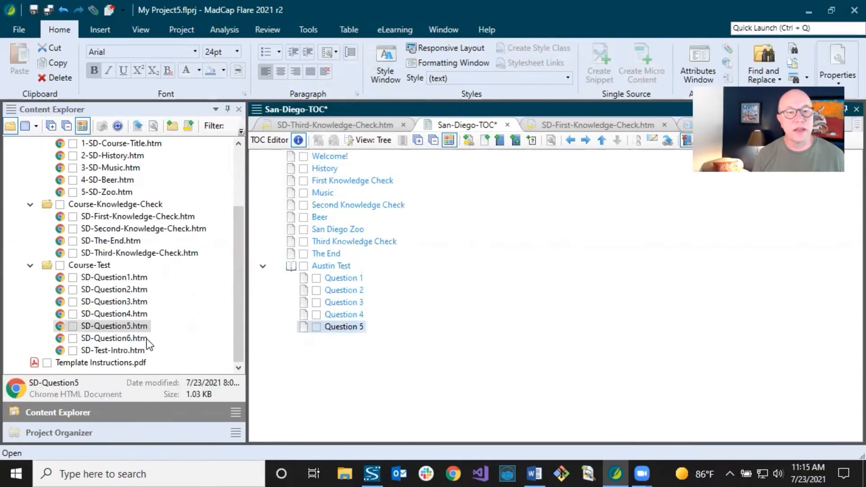
drag(142, 338, 348, 345)
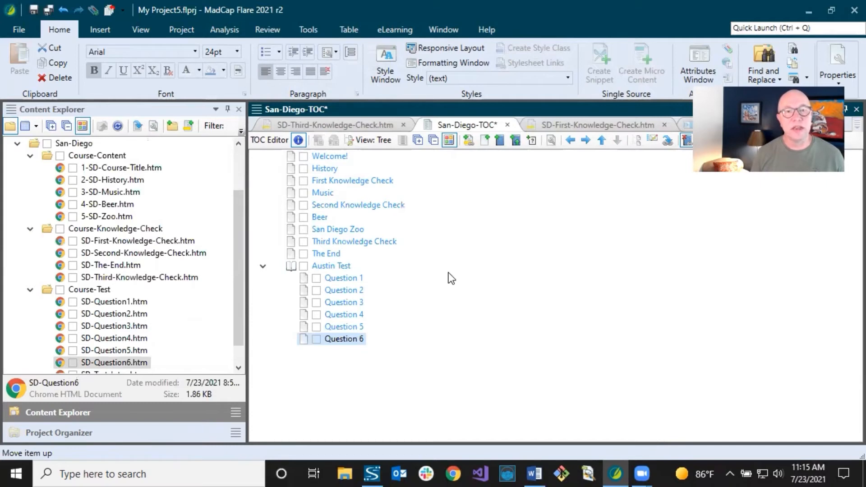
click(345, 161)
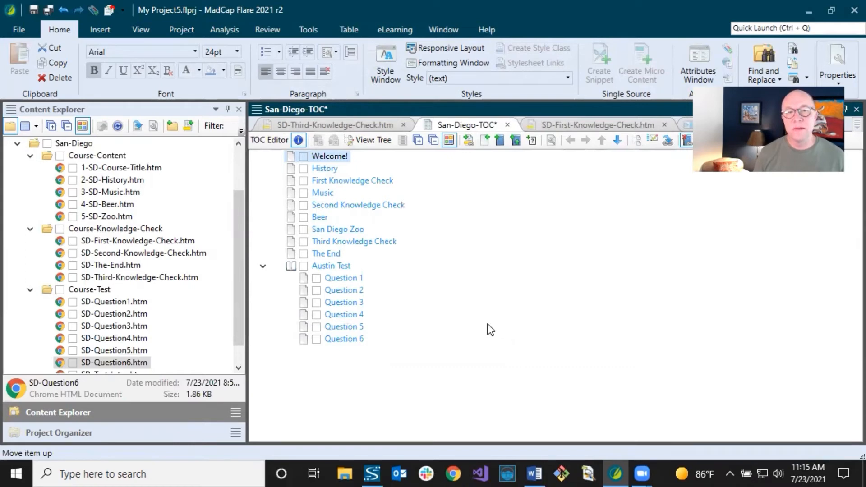
click(337, 267)
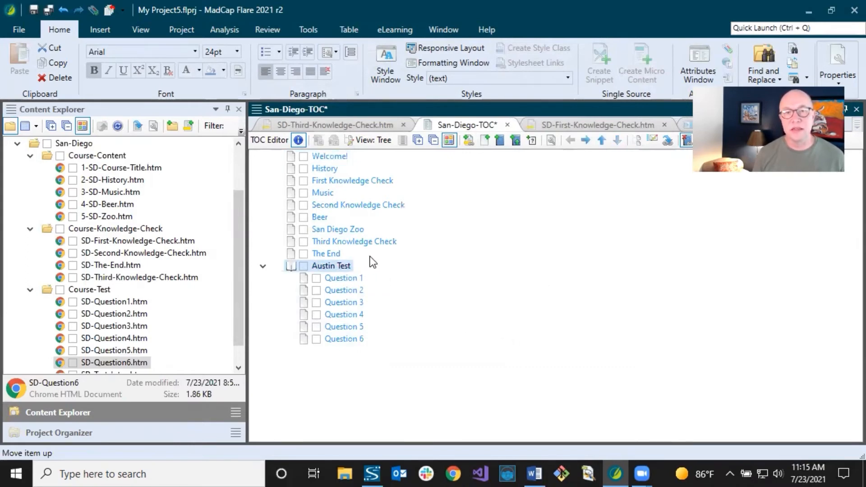
click(367, 241)
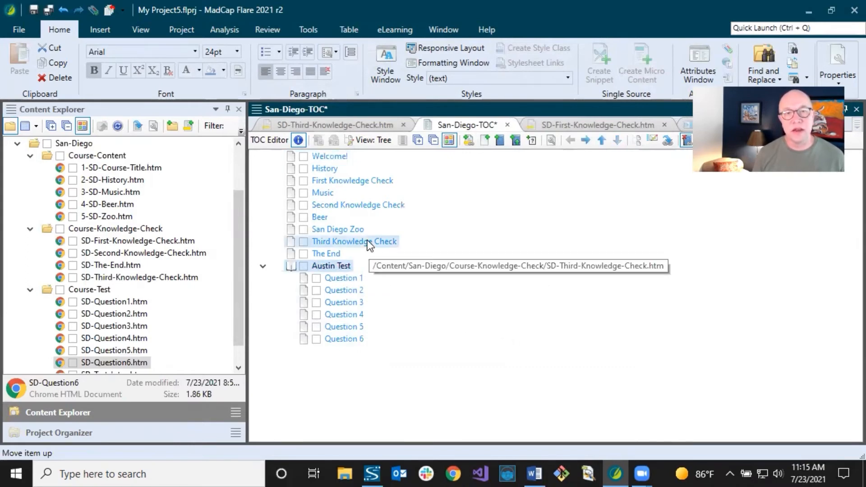
click(342, 267)
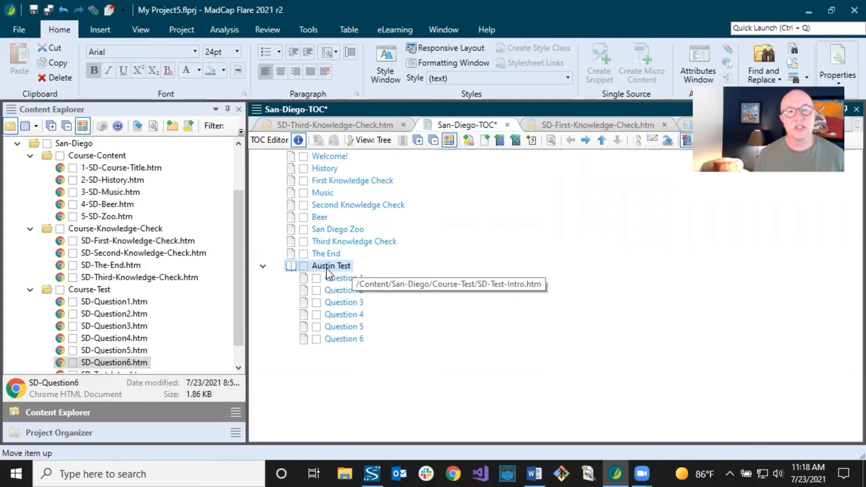
scroll(206, 286, down, 1)
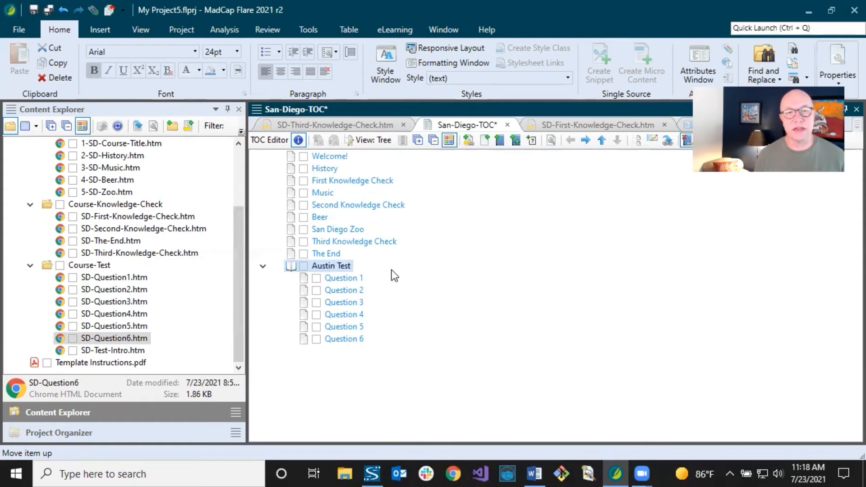
Step: Try enabling Question 6 as a test node with randomized test answers in its eLearning properties
right_click(321, 267)
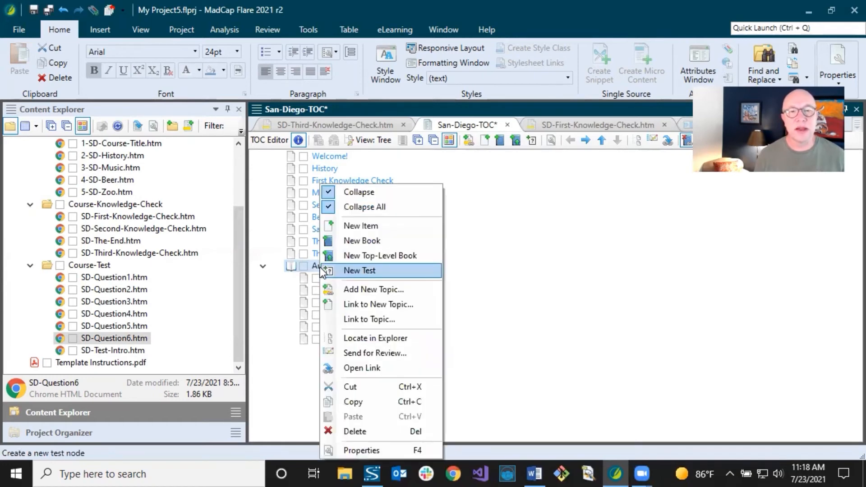
click(340, 449)
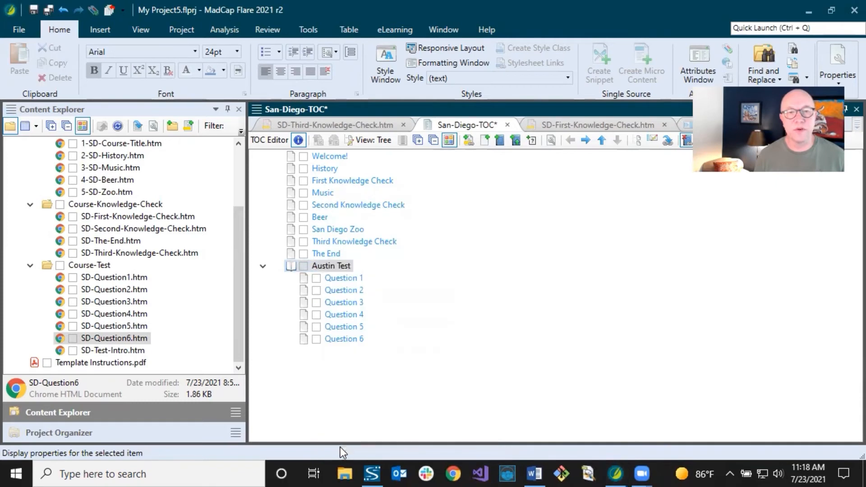
right_click(321, 339)
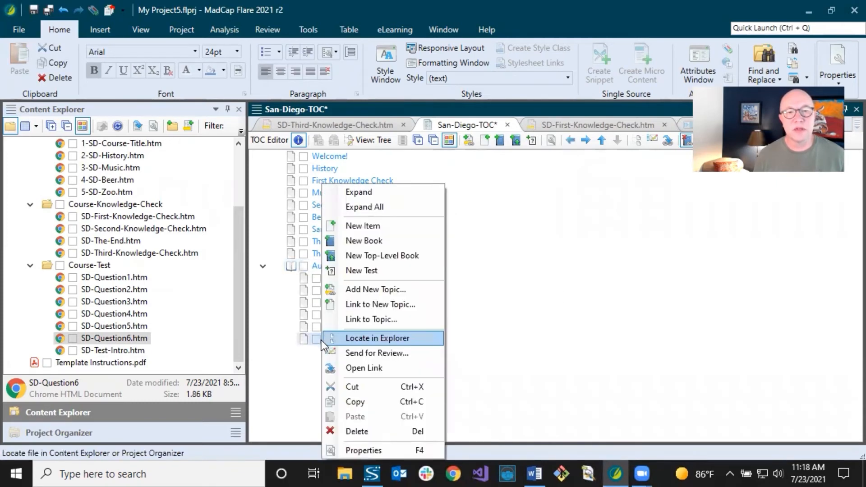
click(334, 449)
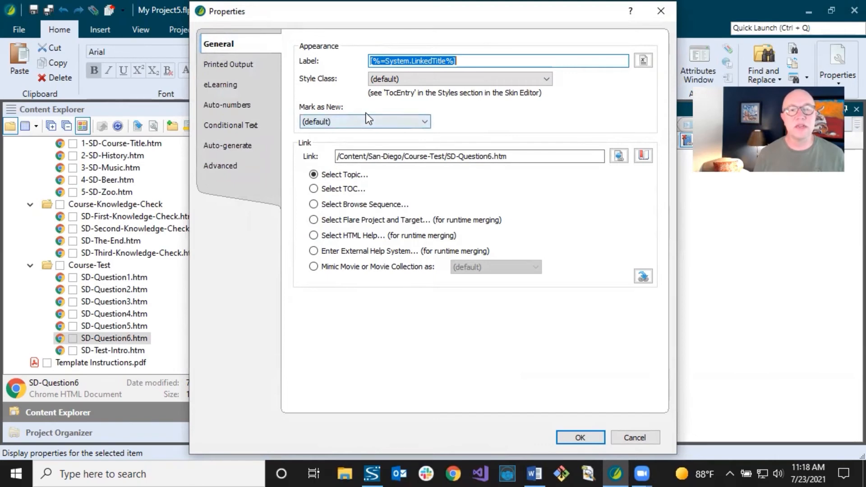
click(244, 87)
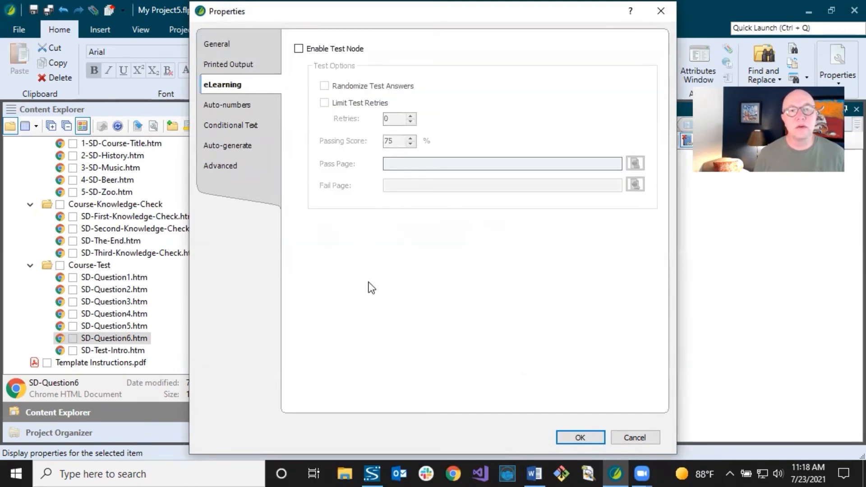
click(298, 48)
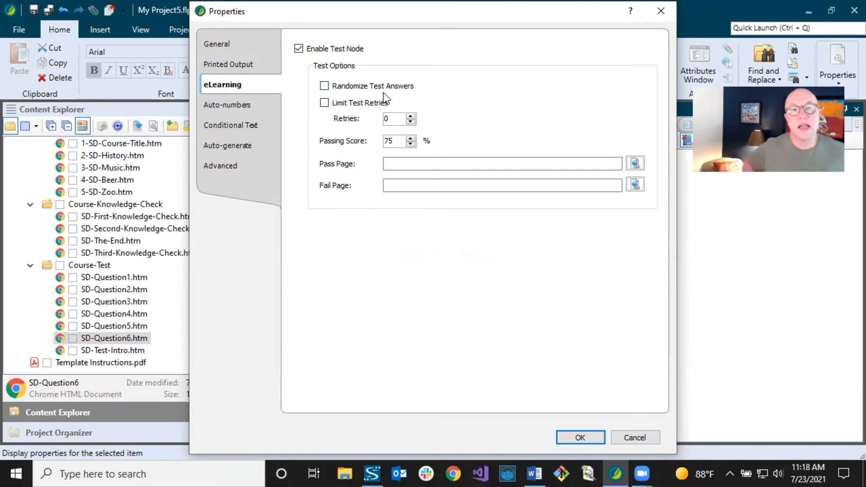
click(324, 86)
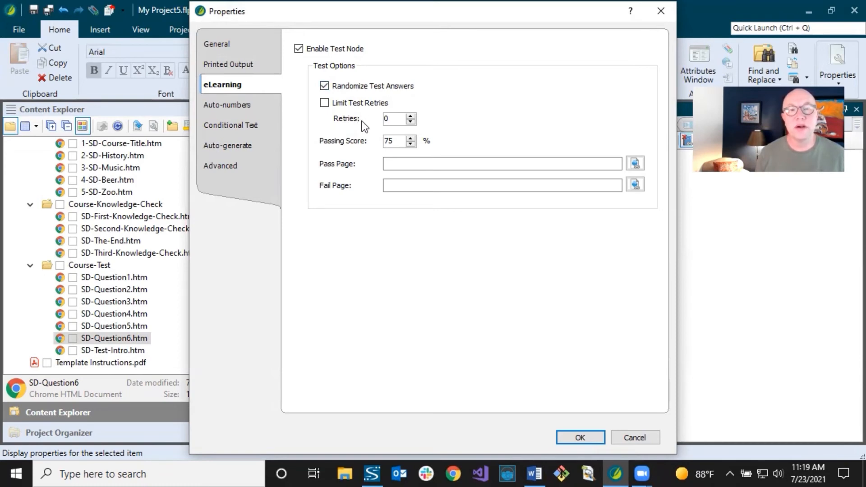
Step: Try limiting Question 6's test retries to 1, set the retries back to 0, and turn the limit off
click(325, 103)
click(411, 116)
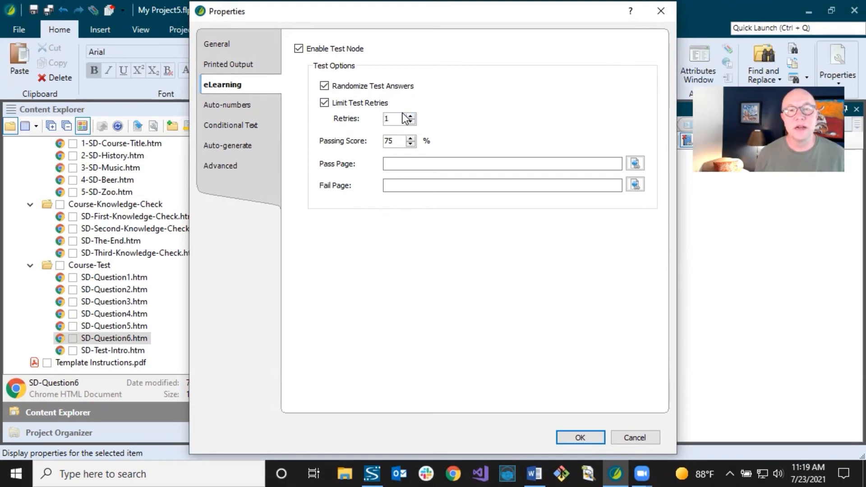
click(410, 121)
click(325, 103)
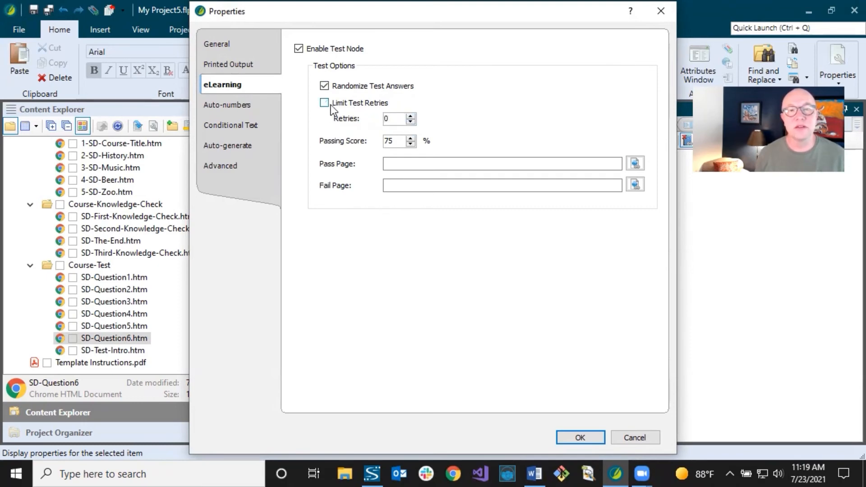
Step: Try an 80% passing score for Question 6, apply its test node properties, and undo that change
double_click(397, 142)
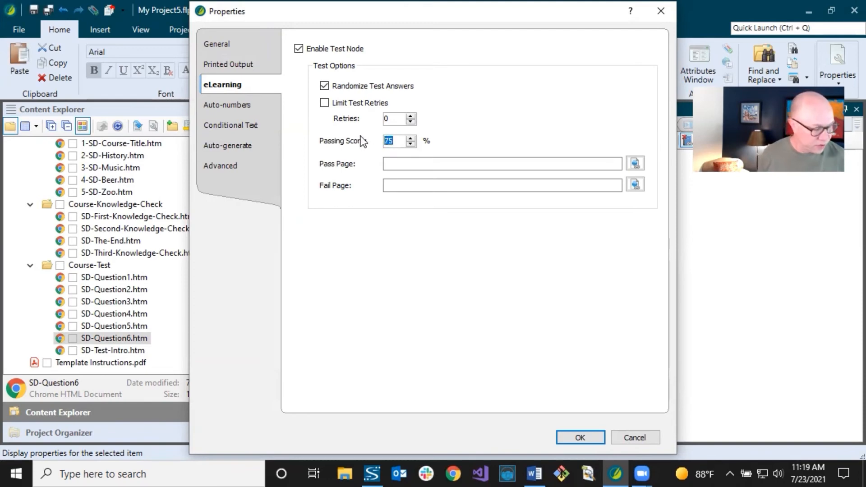
text(80)
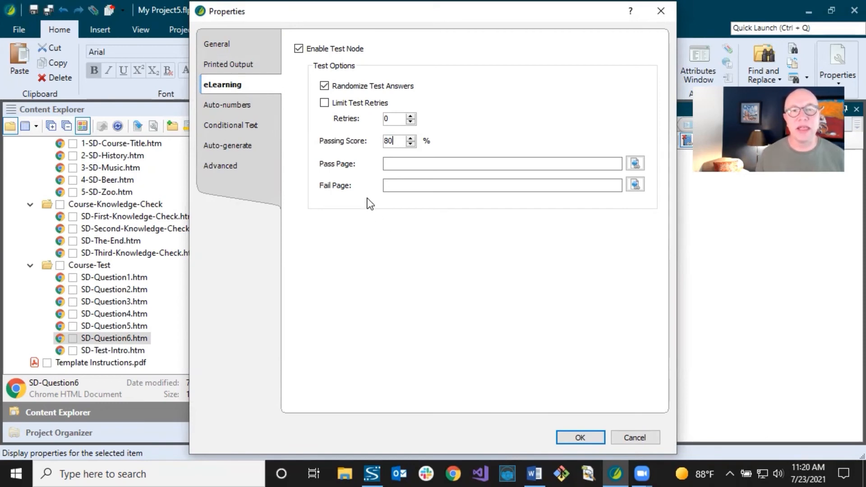
click(577, 436)
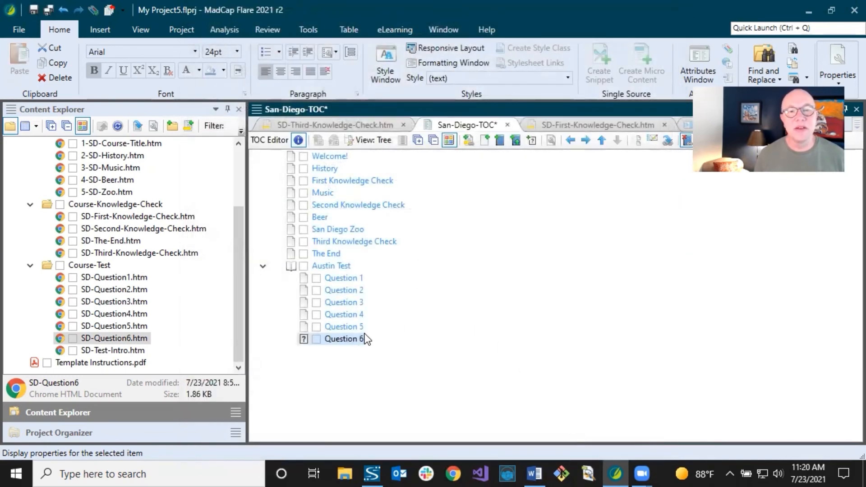
click(339, 326)
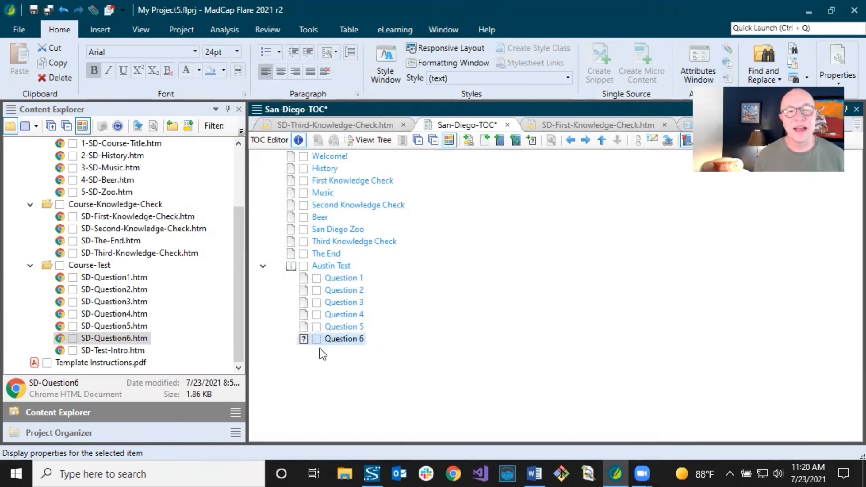
click(62, 10)
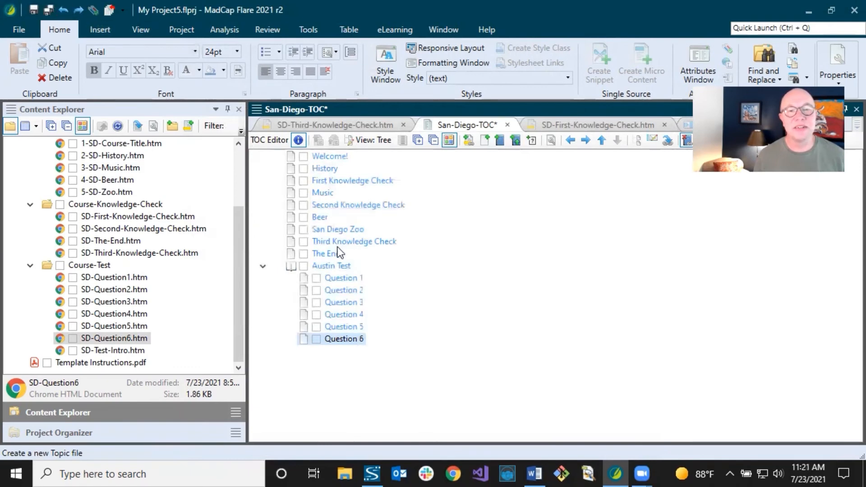
Step: Enable Austin Test as a test node with randomized test answers and an 80% passing score, and apply the properties
click(305, 267)
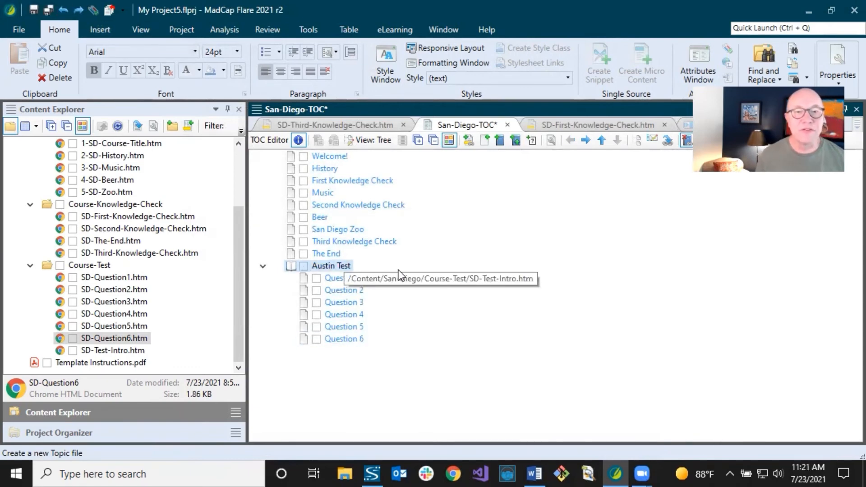
key(F4)
click(310, 51)
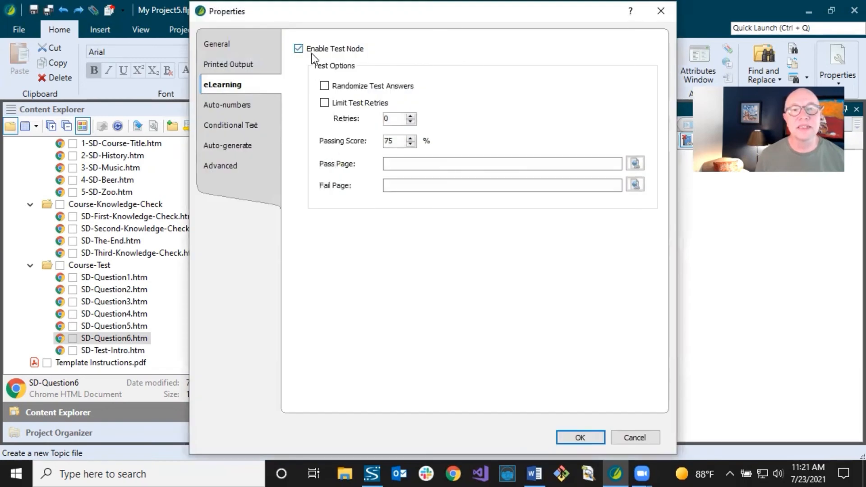
click(344, 87)
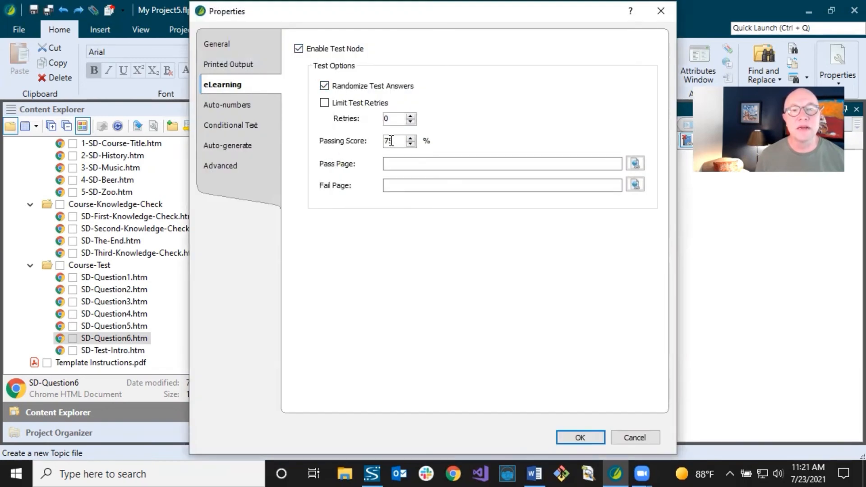
drag(391, 141, 368, 139)
text(80)
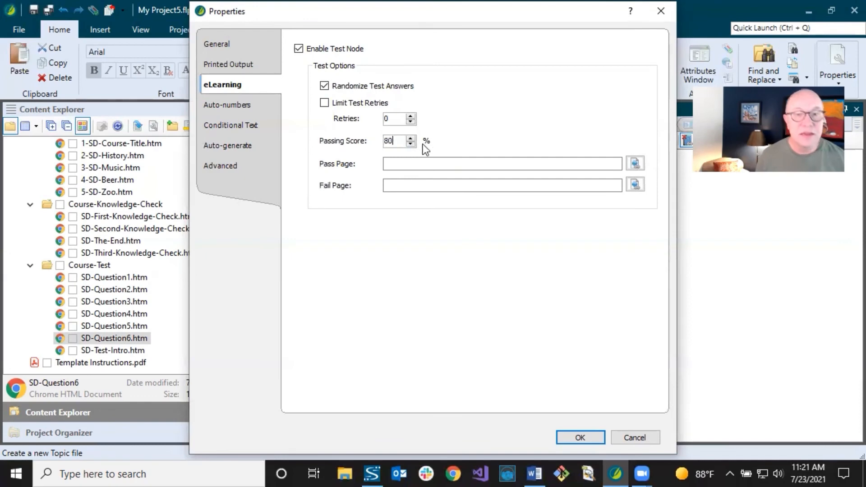
click(567, 437)
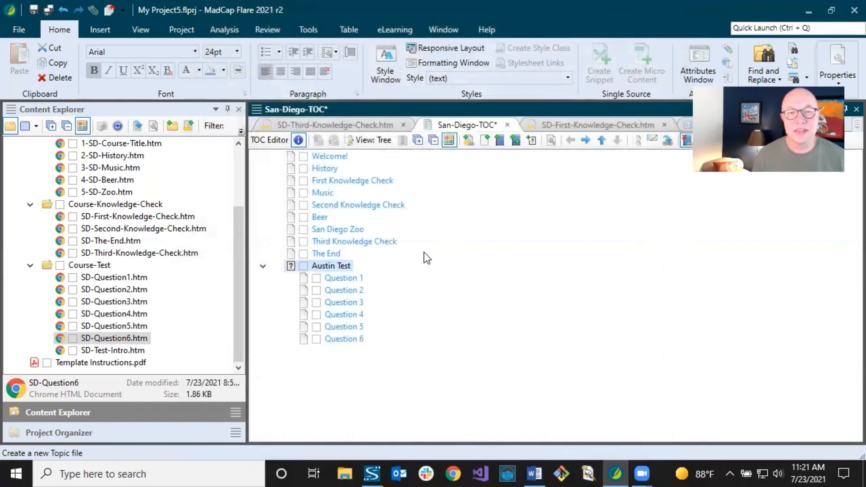
click(356, 240)
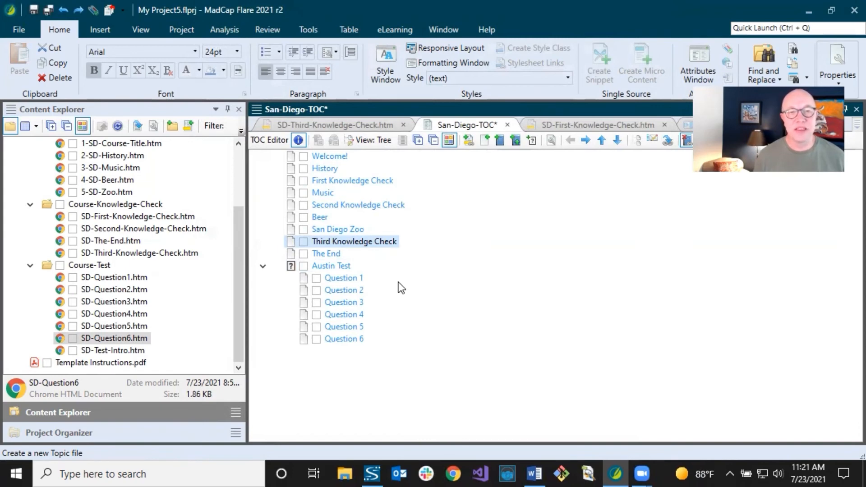
click(331, 267)
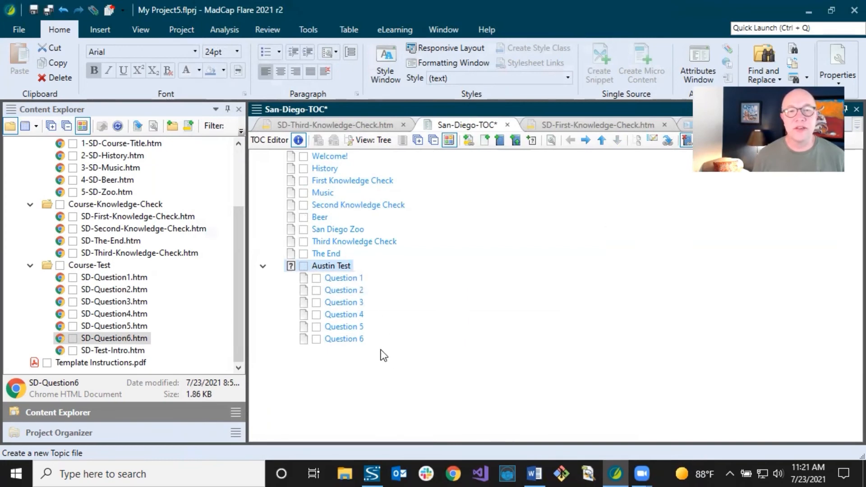
Step: Try removing the Austin Test node and its six questions from the San-Diego-TOC
click(359, 279)
click(359, 292)
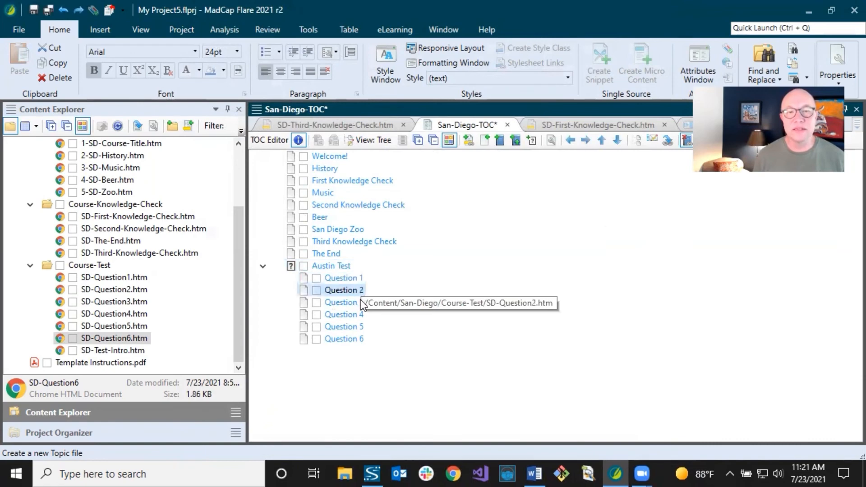
click(358, 340)
click(322, 267)
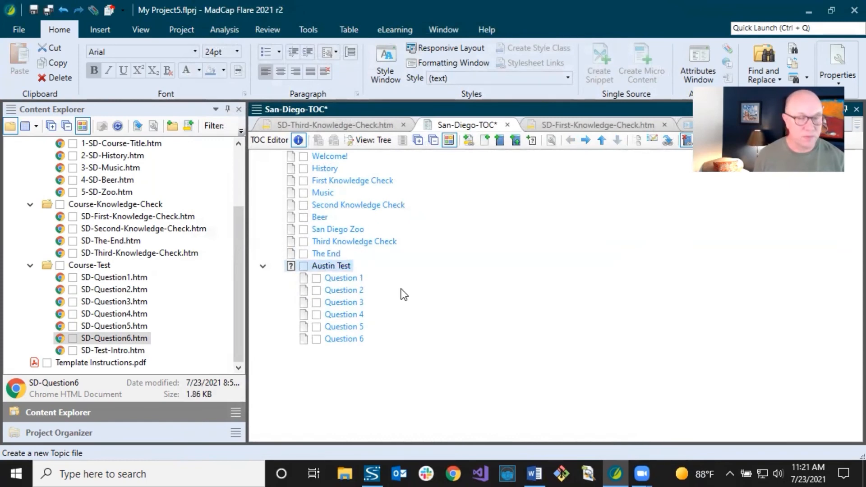
key(Delete)
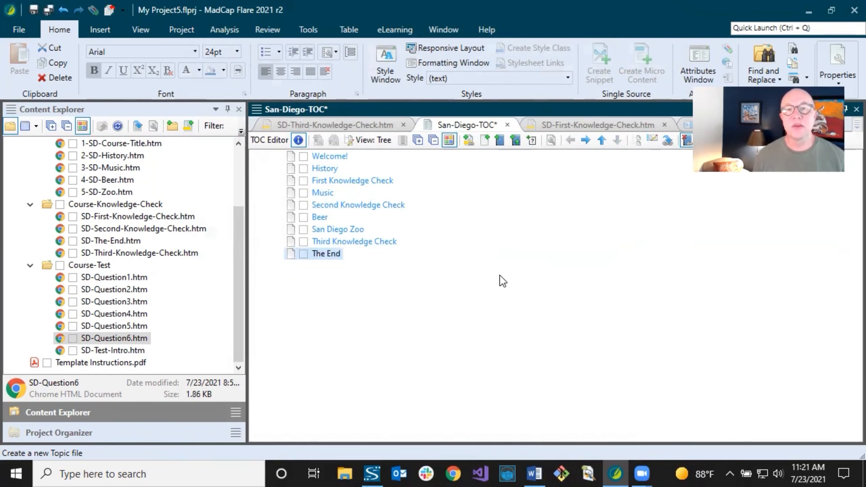
Step: Try adding a new test node after The End, keeping its default label
click(531, 140)
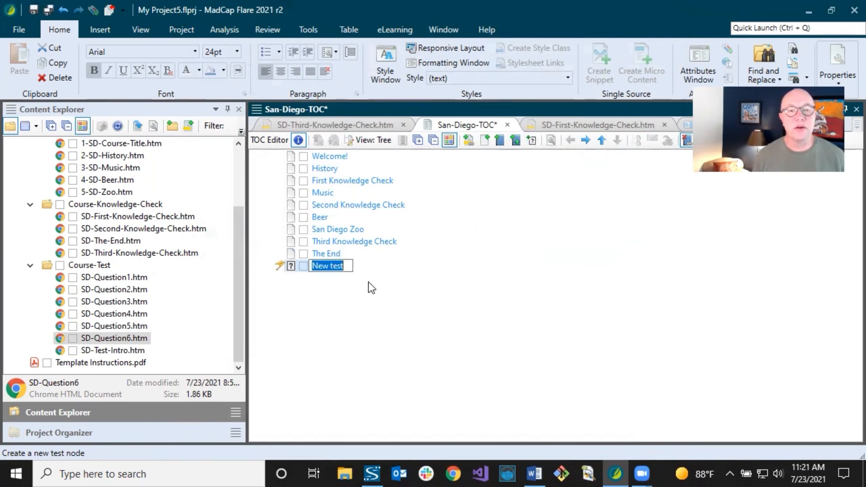
drag(350, 266, 307, 267)
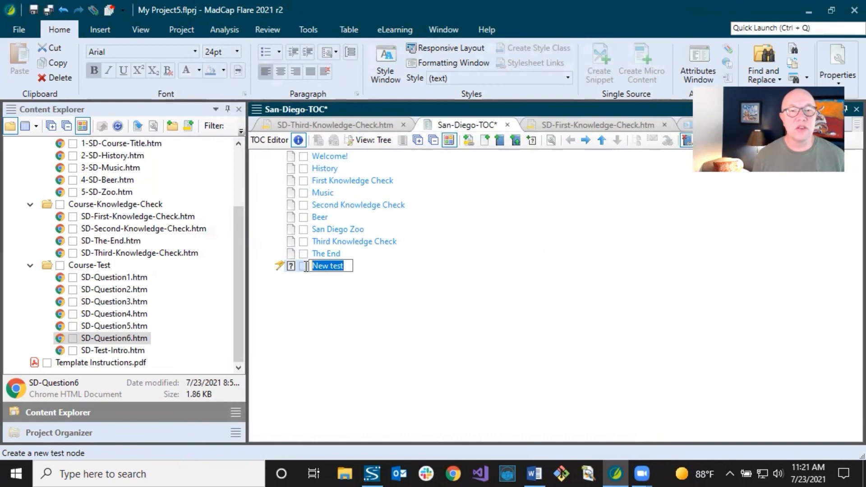
click(325, 251)
click(335, 268)
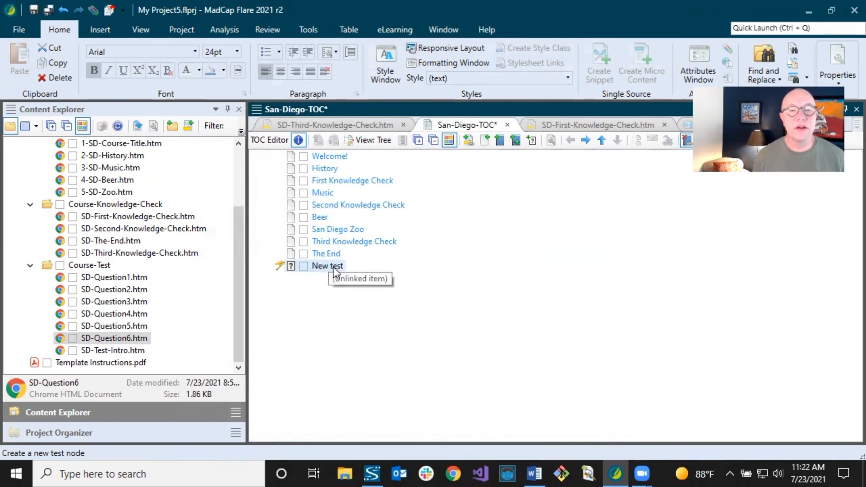
Step: Try an 80% passing score for the new test node in its eLearning properties
double_click(321, 266)
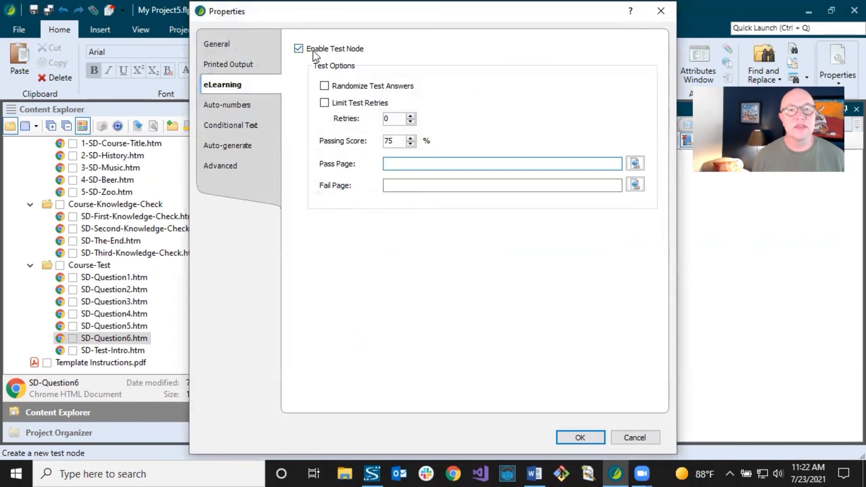
double_click(394, 140)
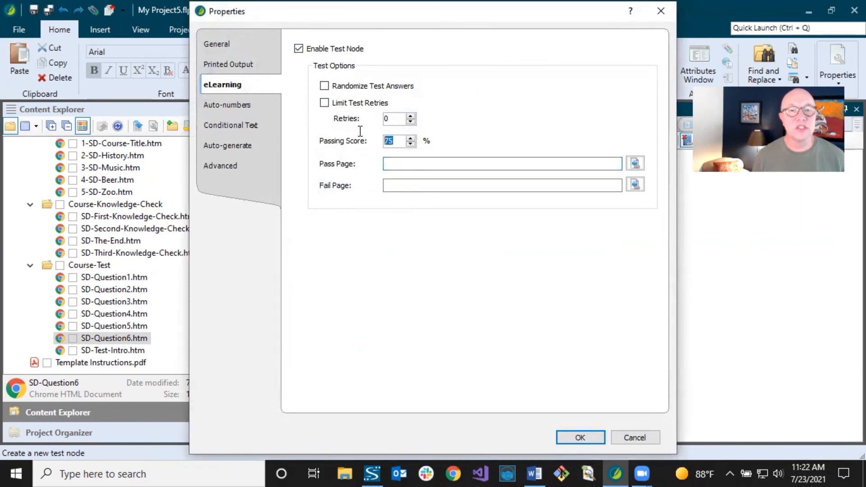
text(80)
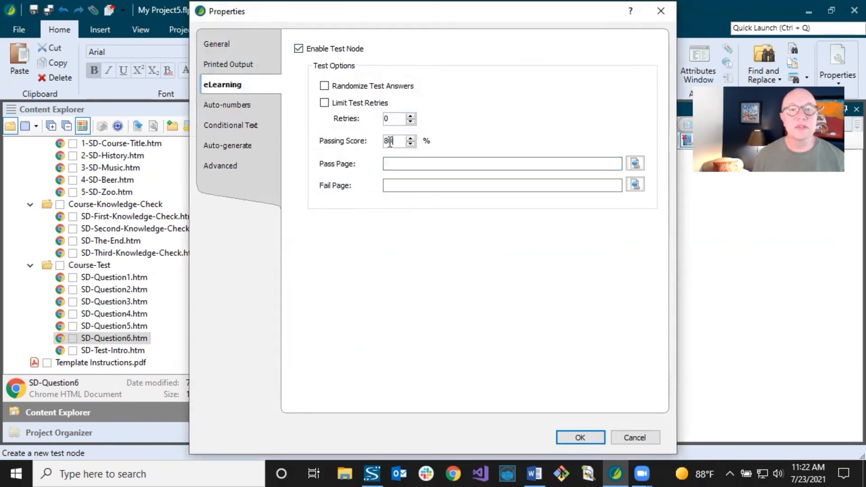
Step: Try linking the new test node to SD-Test-Intro.htm from San-Diego/Course-Test and apply its properties
click(229, 45)
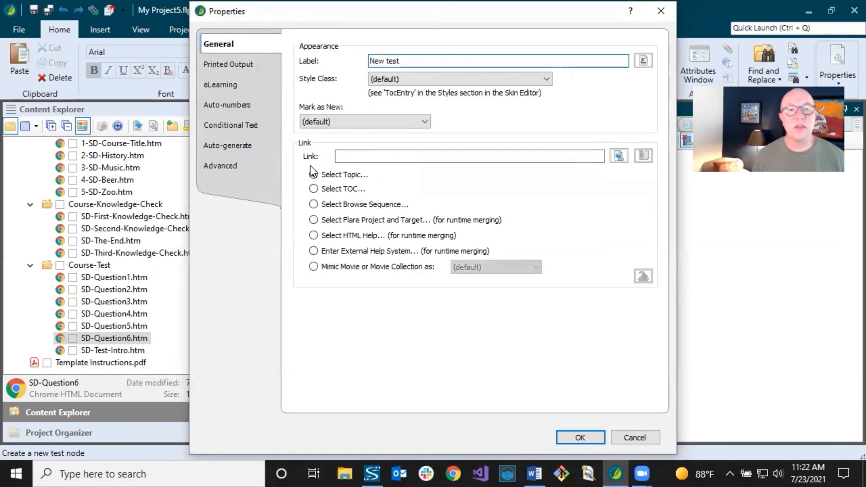
click(314, 175)
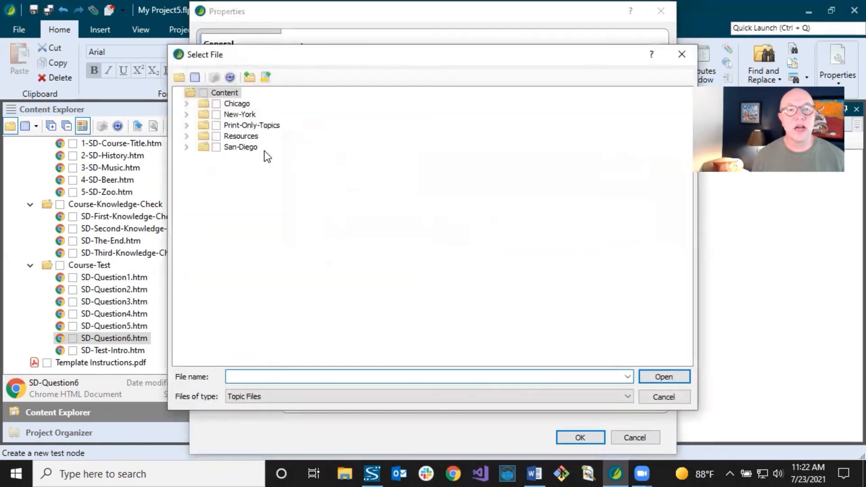
click(188, 147)
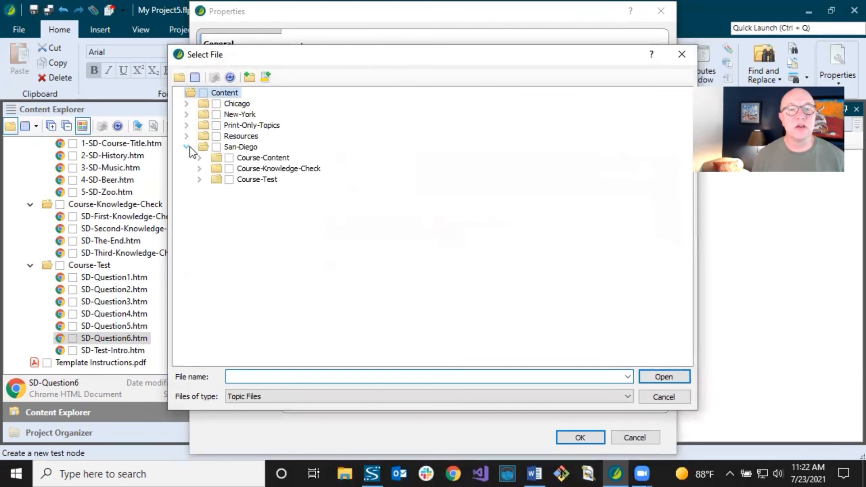
click(199, 180)
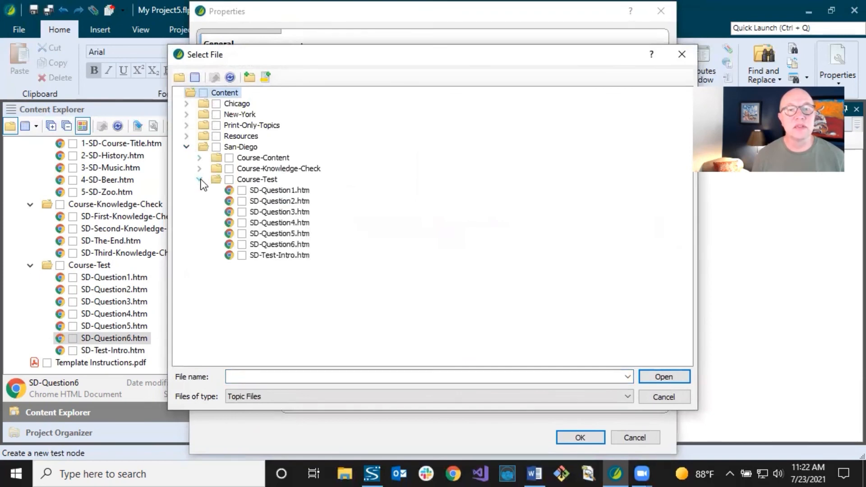
click(268, 257)
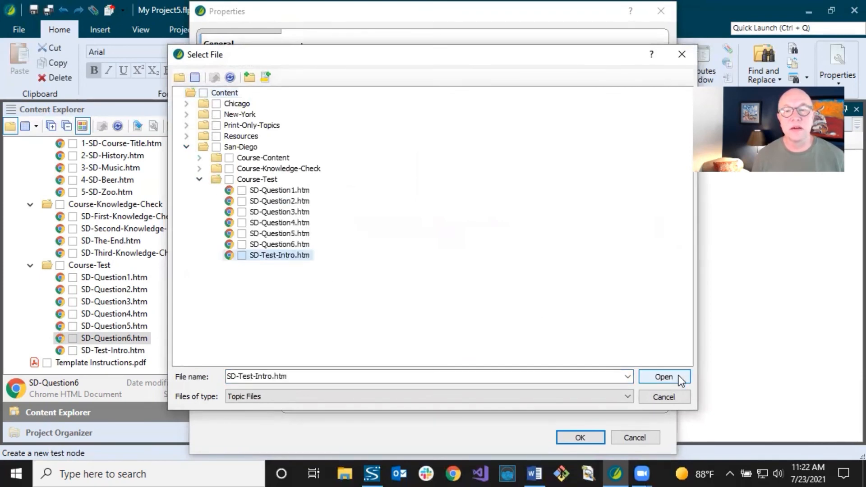
click(678, 376)
click(581, 437)
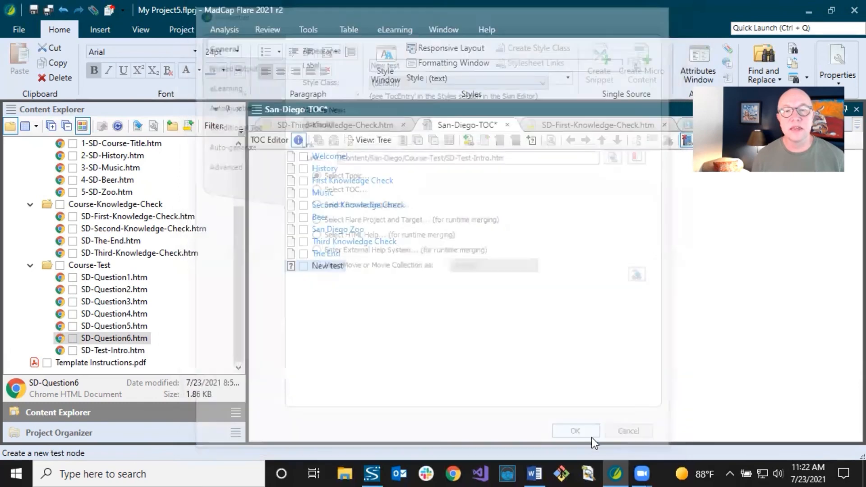
Step: Try nesting SD-Question1.htm under the new test node as its first question
click(328, 264)
drag(114, 277, 365, 280)
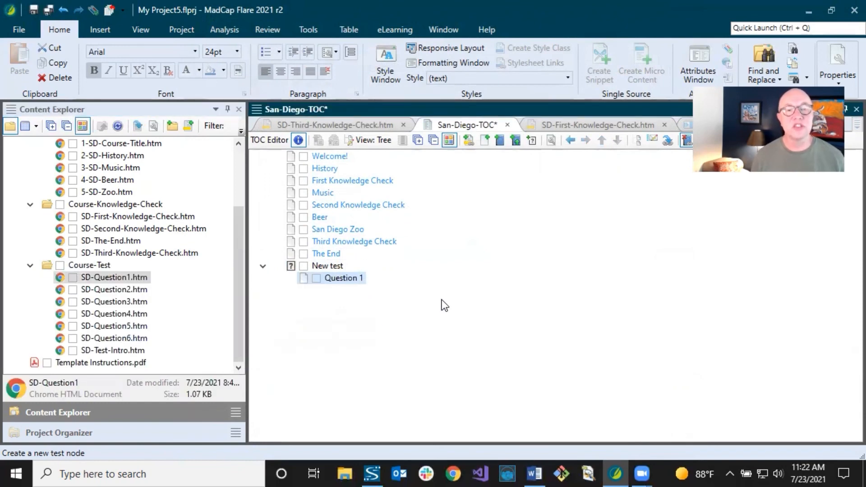
click(321, 267)
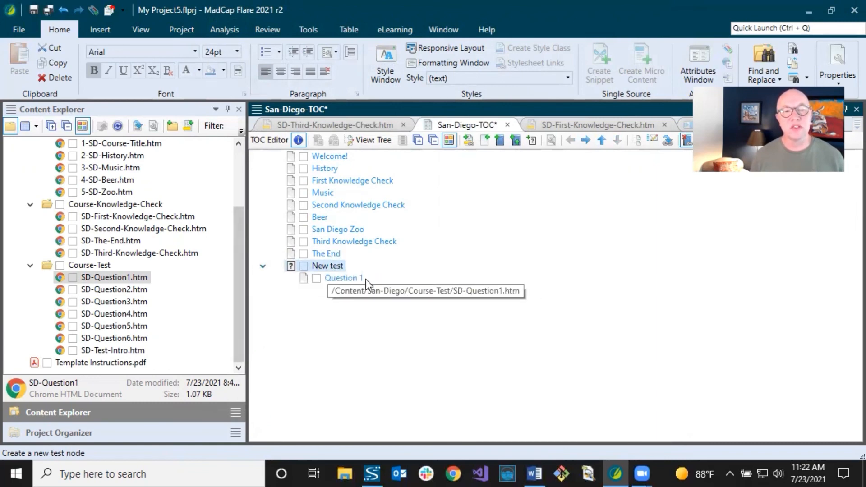
Step: Undo the new test node changes and the removal of Austin Test, and save the San-Diego-TOC
click(63, 9)
click(63, 9)
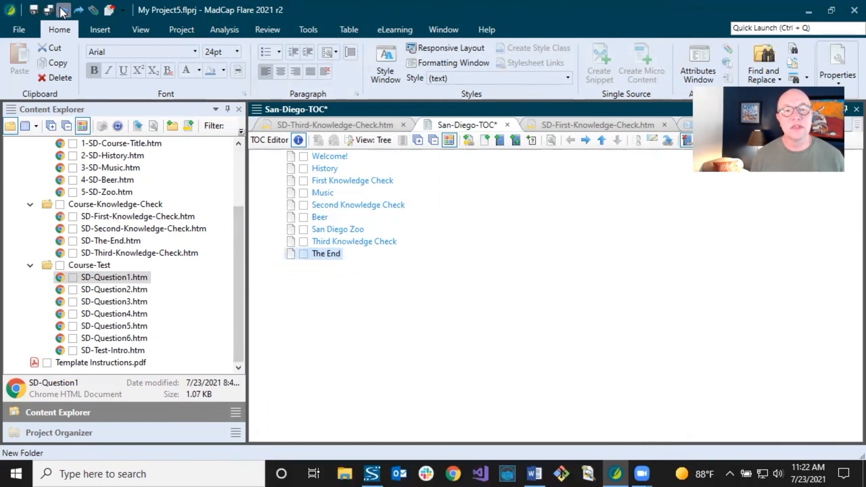
click(63, 10)
click(318, 217)
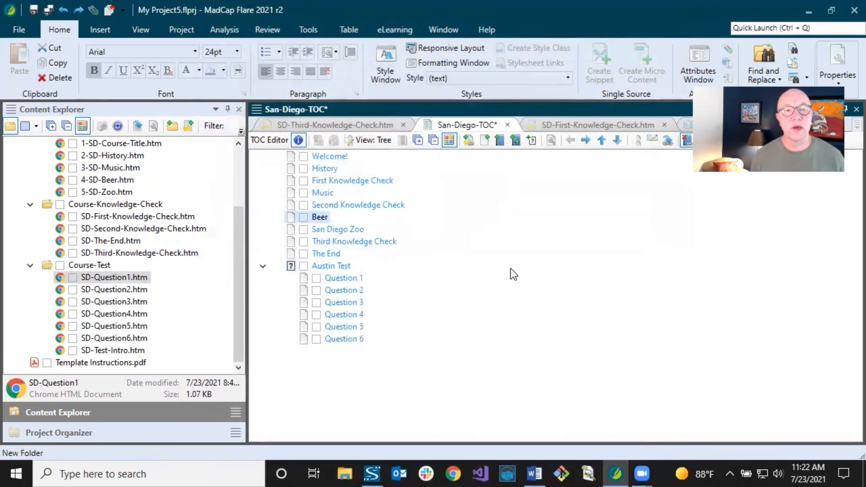
key(ctrl+s)
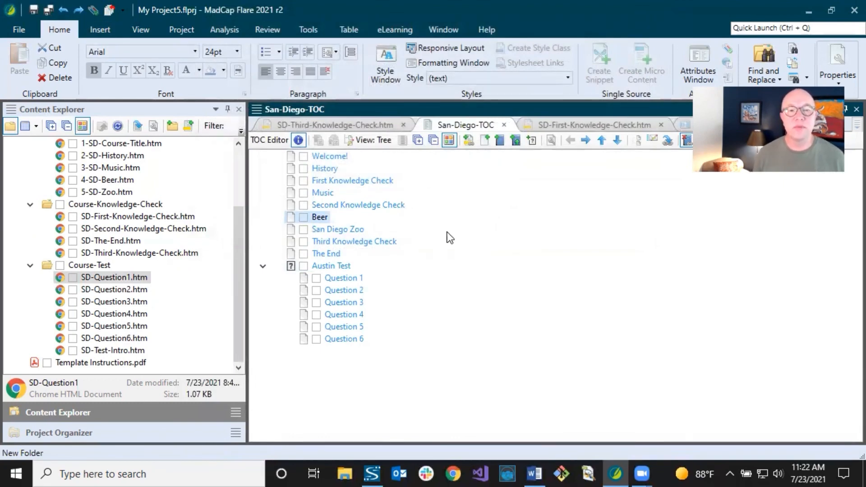
Step: Review the eLearning test options in the Austin Test node's properties and close them without changes
click(345, 266)
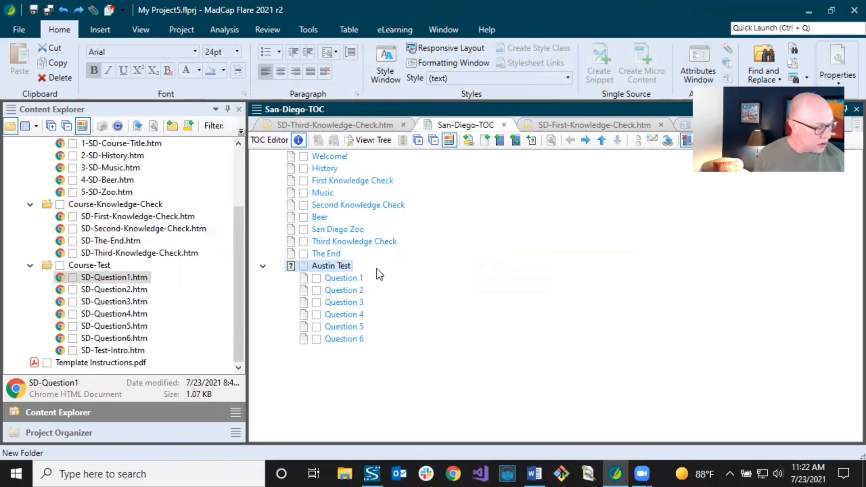
key(F4)
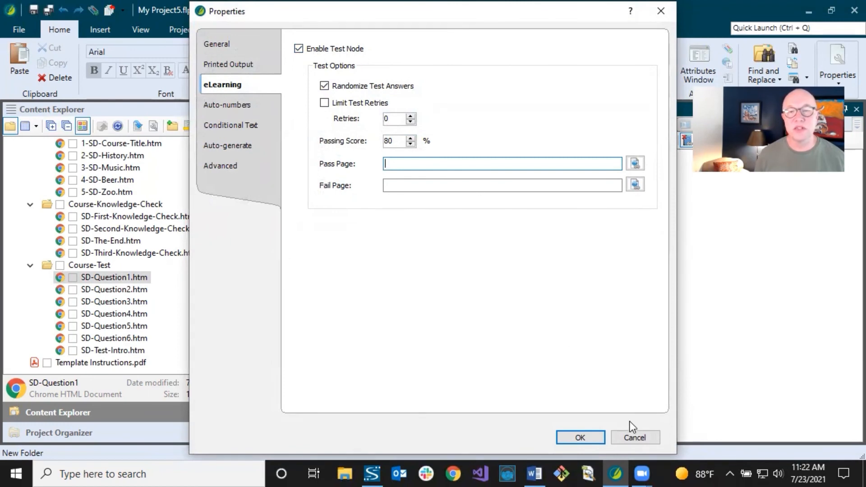
click(634, 435)
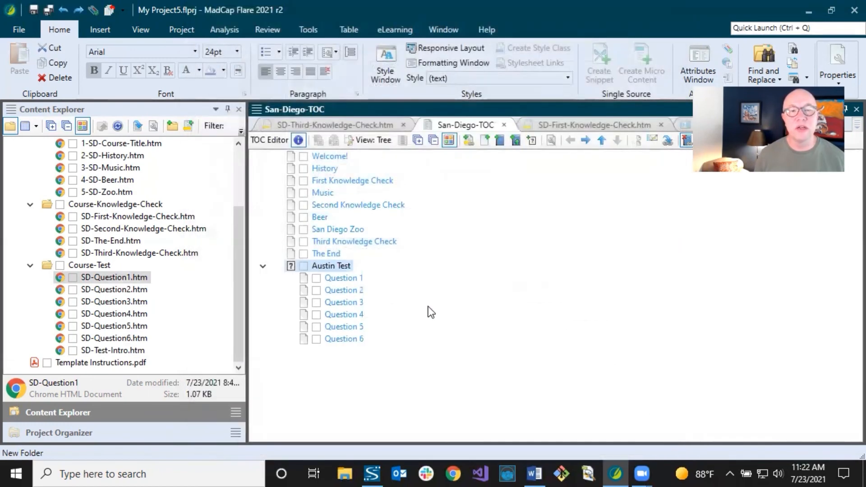